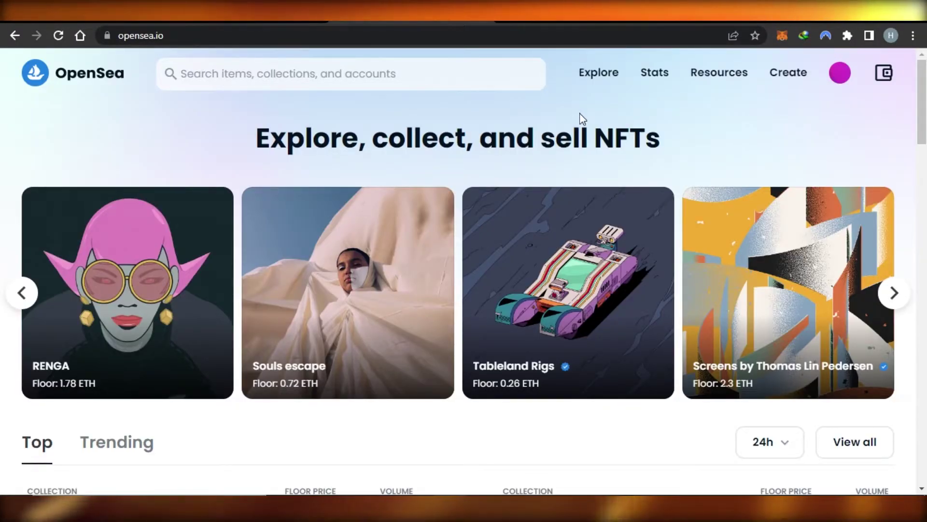
Step: Look through the featured, top and notable collections on the OpenSea home page
scroll(886, 176, down, 10)
scroll(463, 270, down, 8)
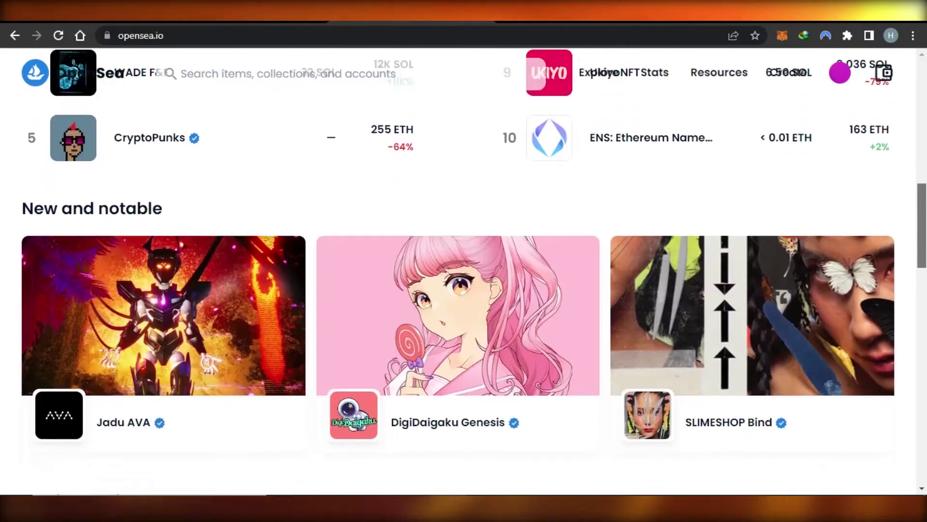
scroll(463, 270, up, 20)
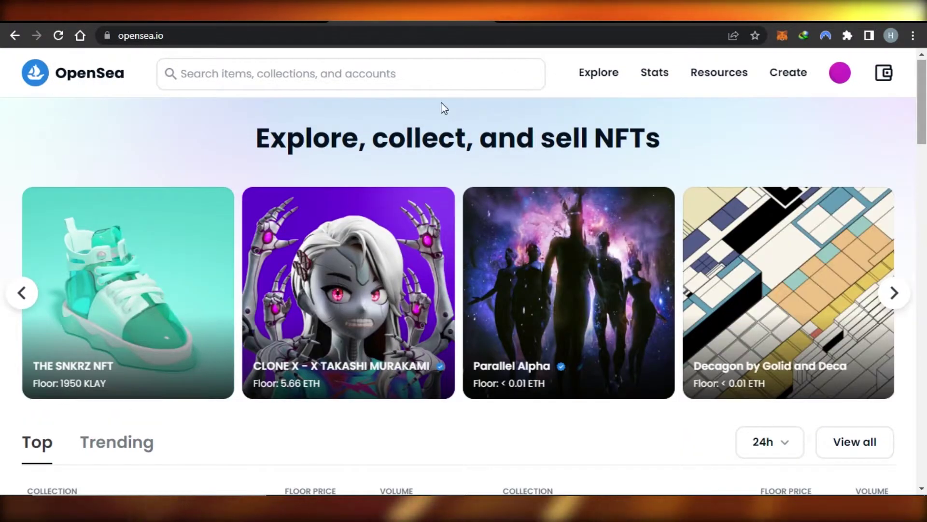
Step: Switch to Pixilart, add a new layer above the background, and lock the background layer
click(250, 10)
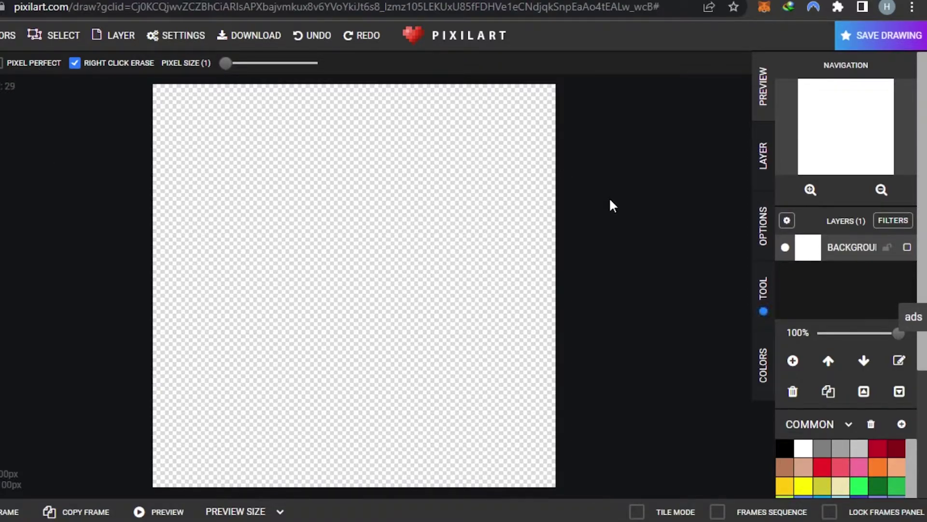
click(792, 361)
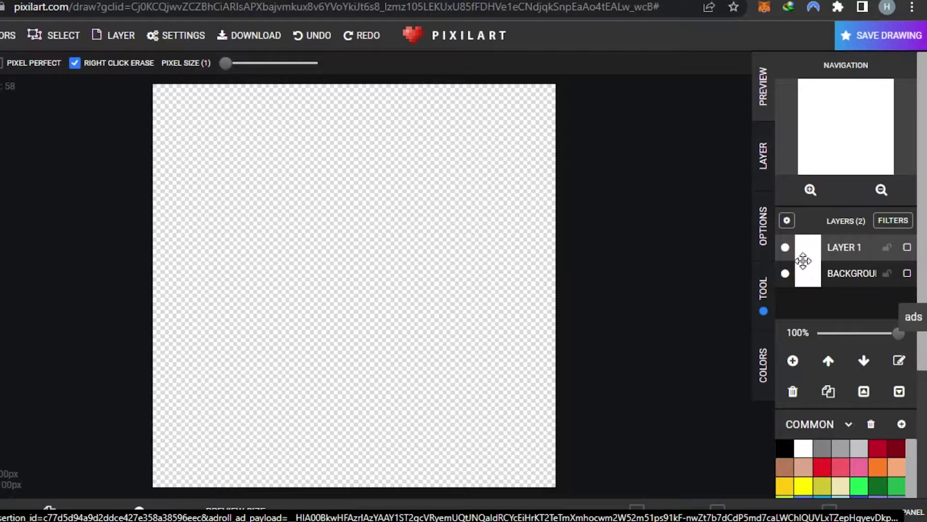
click(807, 280)
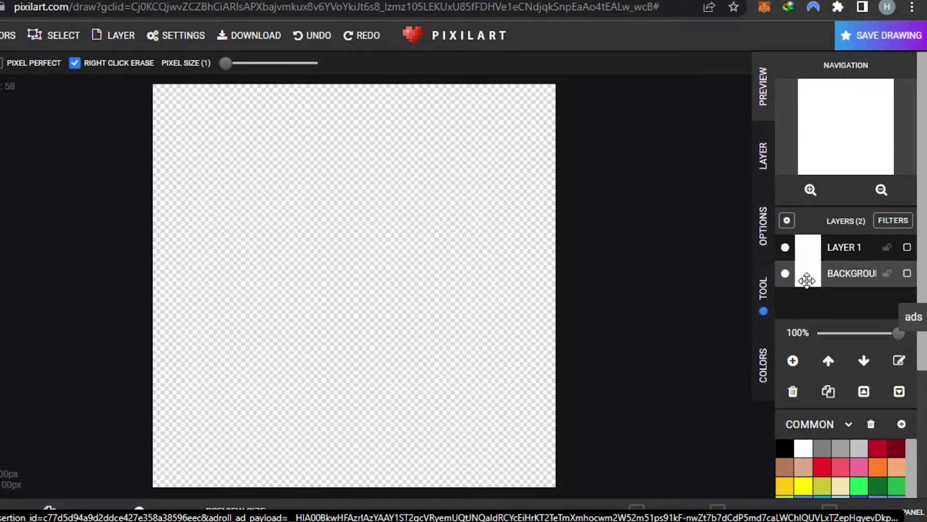
click(888, 273)
click(785, 247)
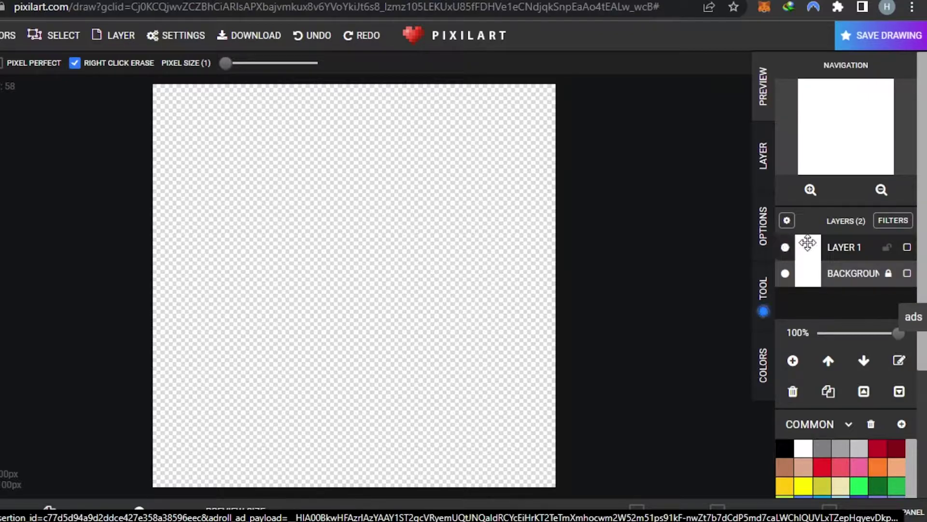
click(785, 247)
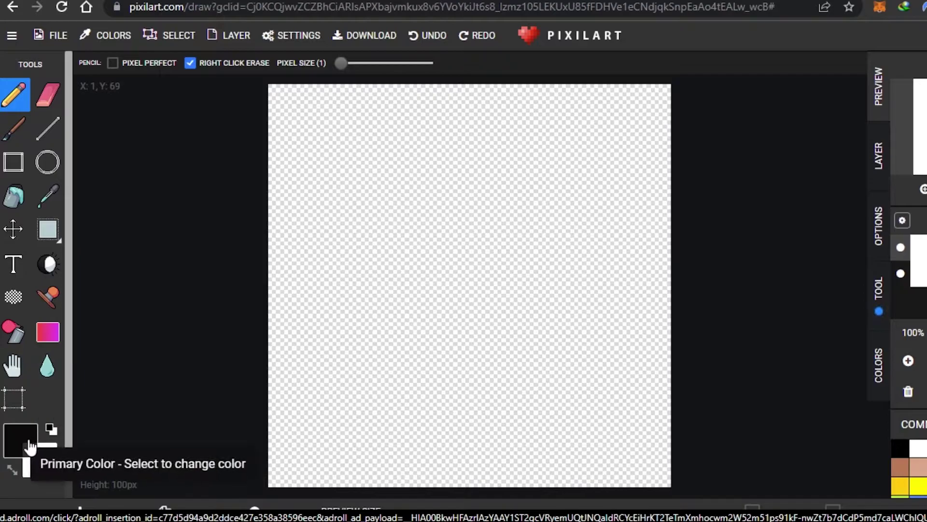
Step: Scribble a V shape and the word "Pixel" beneath it in black with the Pencil tool
drag(403, 163, 385, 196)
mouse_move(488, 211)
mouse_down()
mouse_move(447, 289)
mouse_move(403, 179)
mouse_move(444, 203)
mouse_up()
mouse_move(363, 341)
mouse_down()
mouse_move(362, 409)
mouse_move(338, 380)
mouse_up()
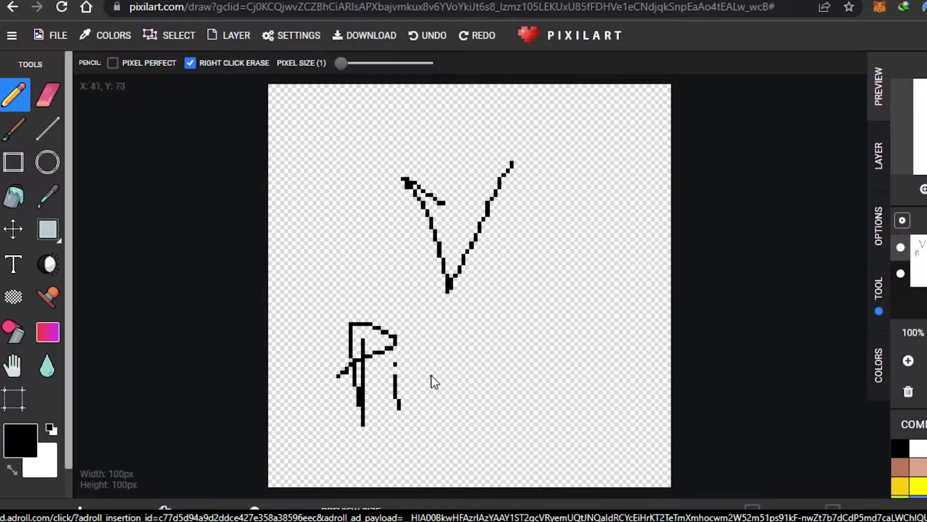
drag(432, 376, 395, 480)
drag(405, 392, 435, 452)
mouse_move(448, 404)
mouse_down()
mouse_move(506, 389)
mouse_move(423, 441)
mouse_move(525, 306)
mouse_move(580, 462)
mouse_up()
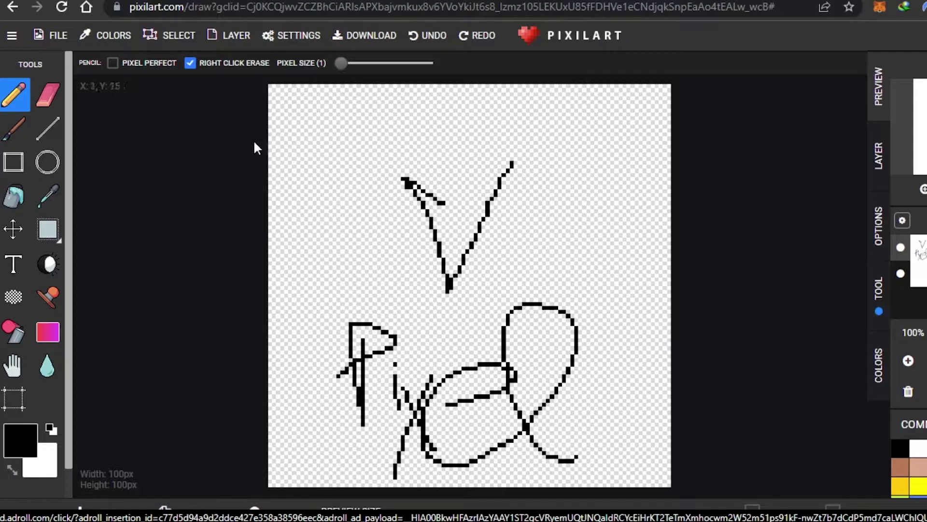
Step: Undo all the pencil test strokes on the canvas
click(437, 43)
click(437, 44)
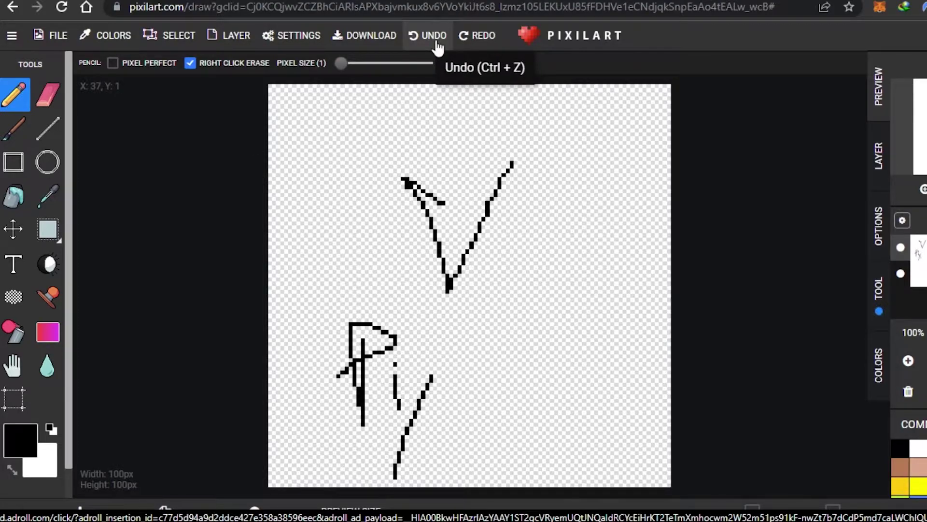
click(437, 43)
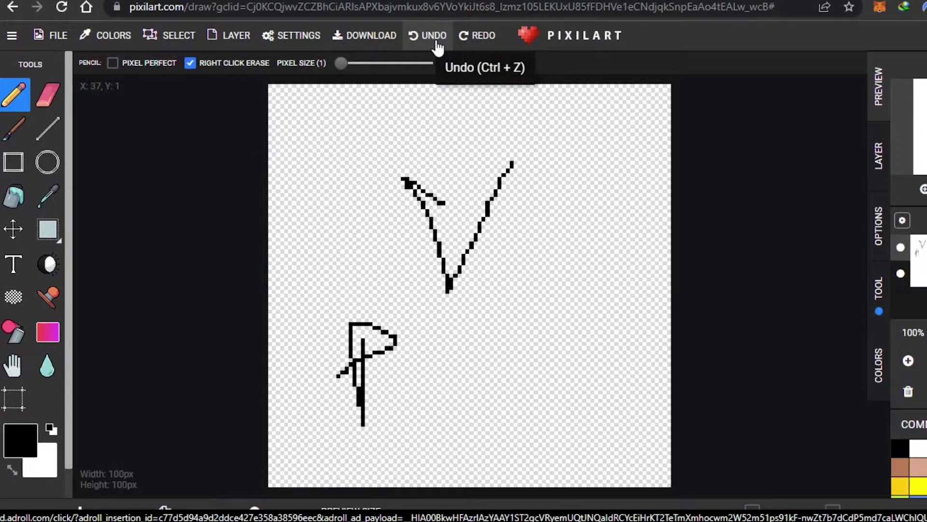
click(437, 45)
click(437, 44)
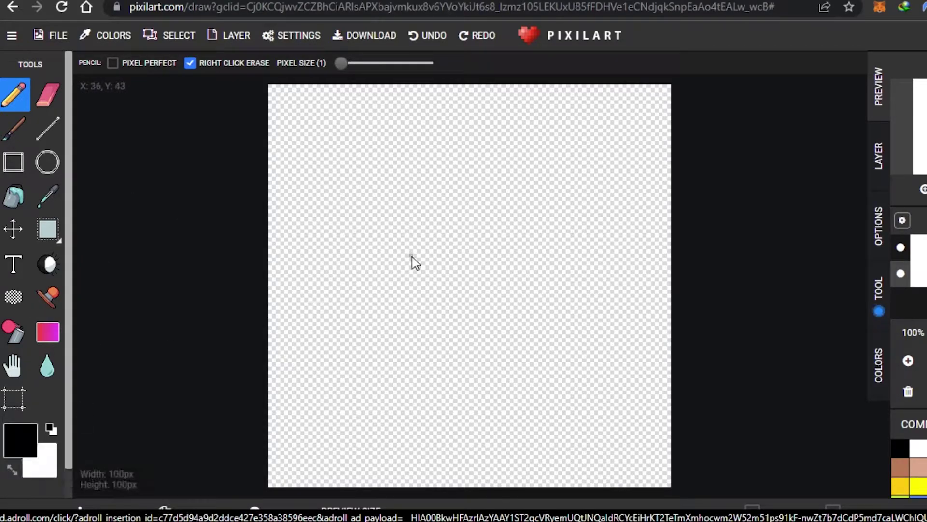
Step: Unlock the background layer and fill it with pink #ff7afd using the Bucket tool
click(14, 196)
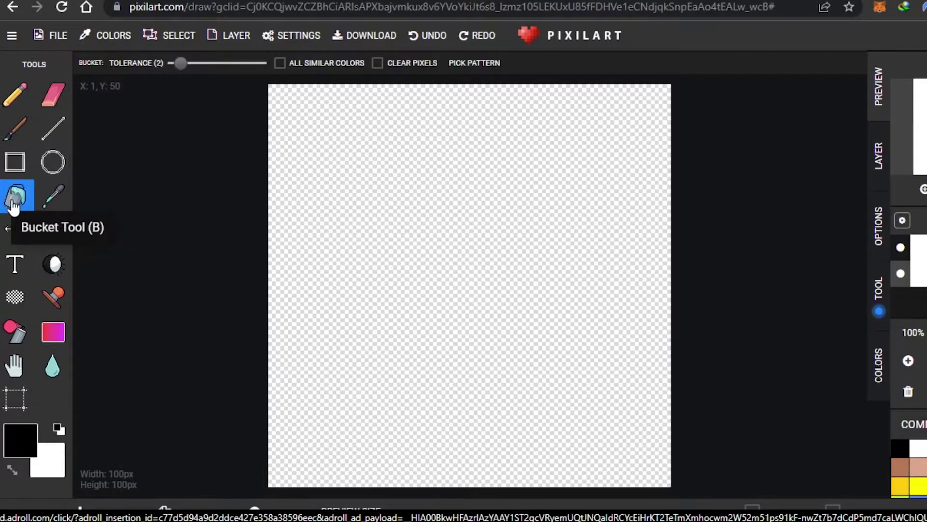
click(24, 449)
drag(84, 334, 91, 299)
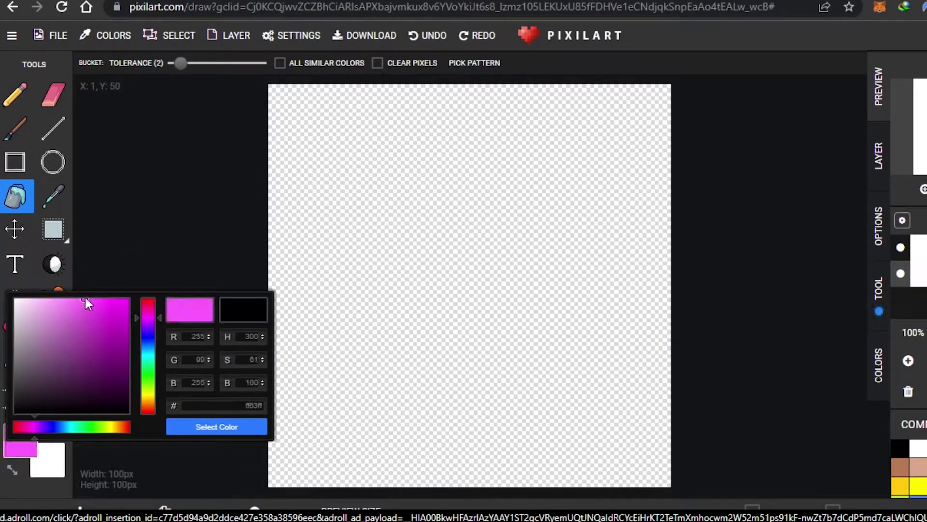
click(150, 327)
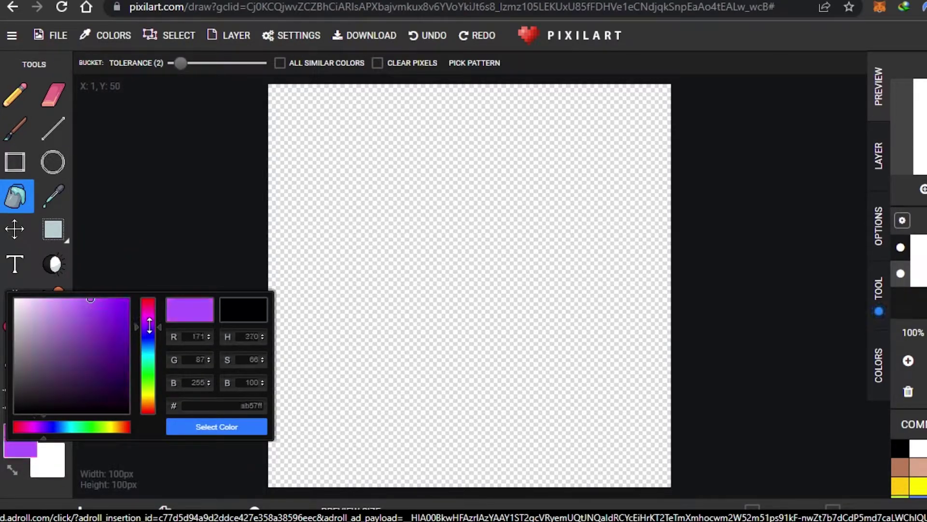
click(149, 317)
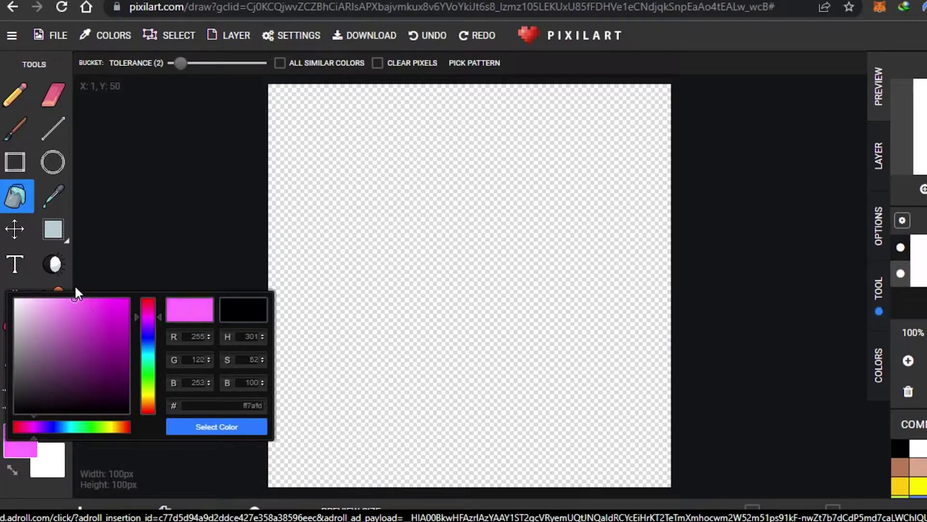
click(395, 260)
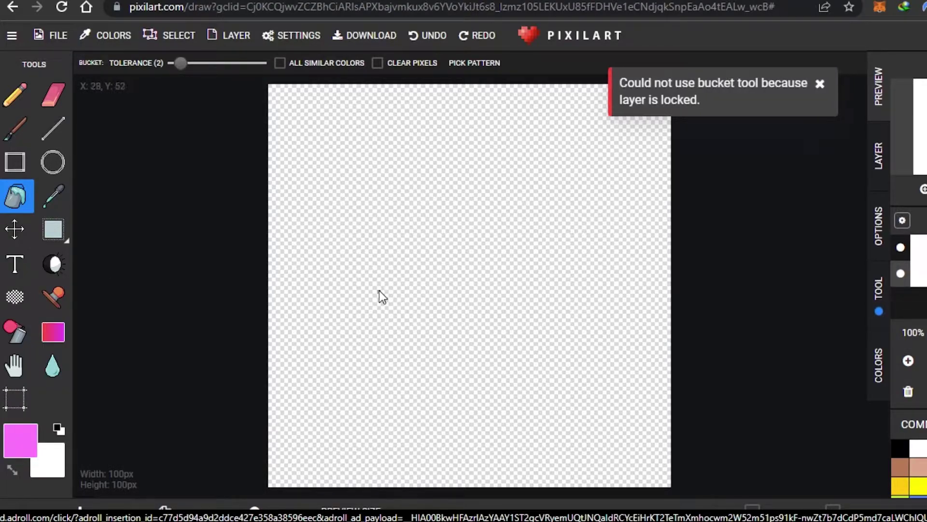
click(548, 264)
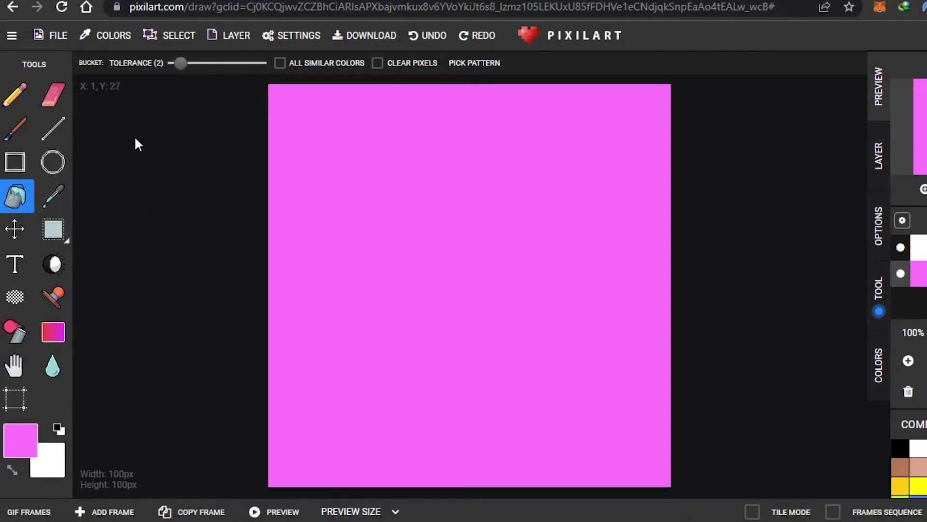
Step: Set up the Brush tool with a splatter tip and a spacing of 2
drag(184, 66, 195, 67)
click(17, 128)
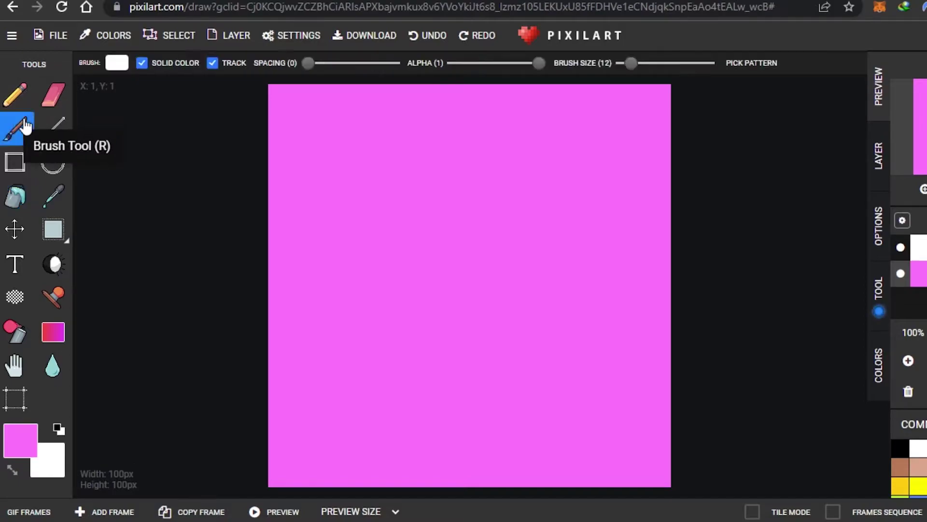
mouse_move(315, 68)
mouse_down()
mouse_move(333, 68)
mouse_move(324, 69)
mouse_up()
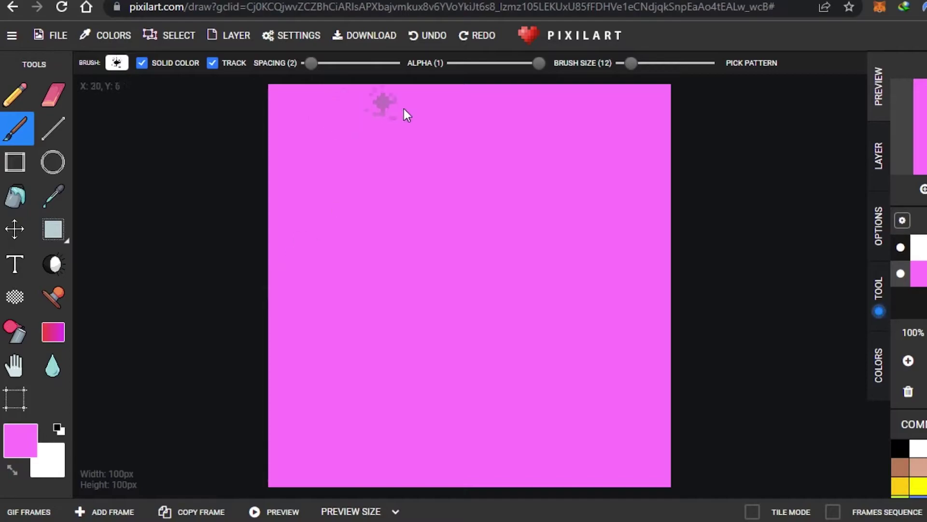
Step: Paint the upper outline of a cat's head with two pointed ears in near-black #0d0d0c
click(18, 451)
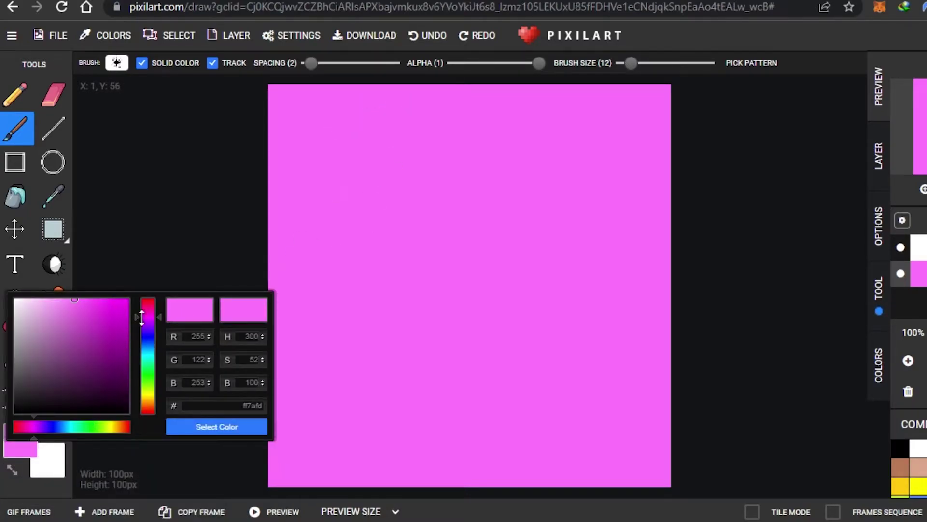
click(145, 357)
mouse_move(147, 375)
mouse_down()
mouse_move(155, 416)
mouse_move(392, 204)
mouse_move(384, 199)
mouse_move(359, 257)
mouse_up()
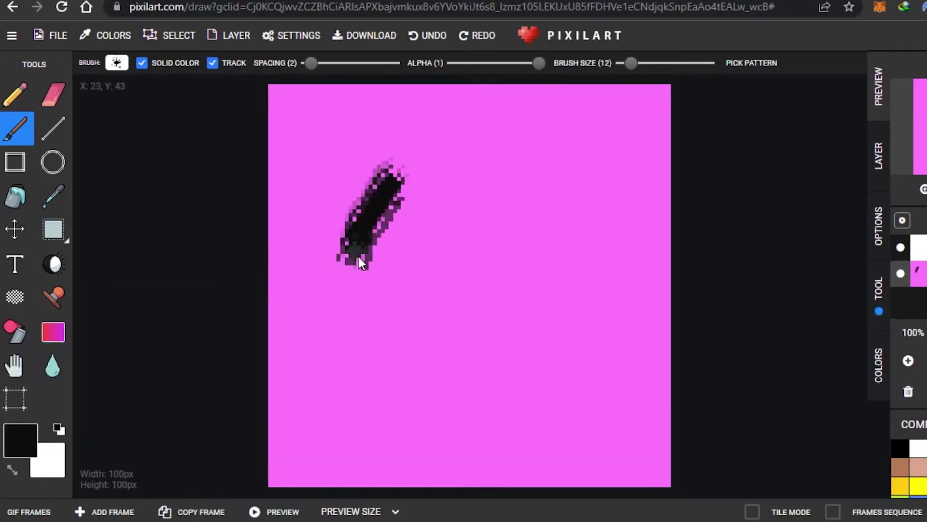
mouse_move(390, 191)
mouse_down()
mouse_move(416, 236)
mouse_move(581, 280)
mouse_up()
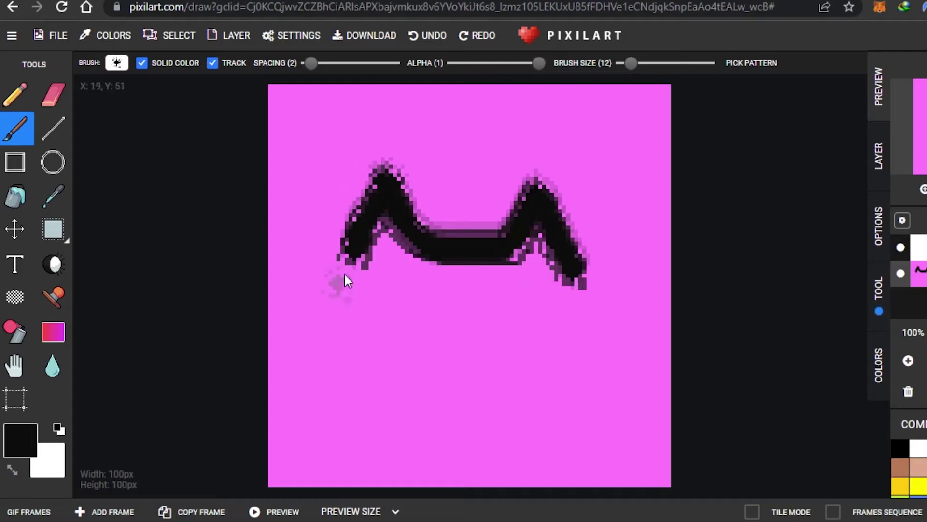
drag(351, 242, 348, 283)
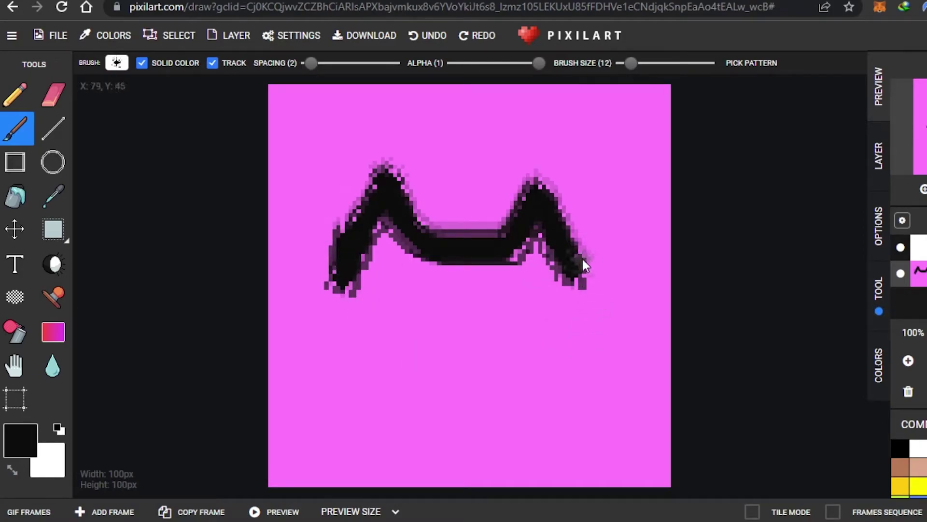
drag(582, 291, 585, 322)
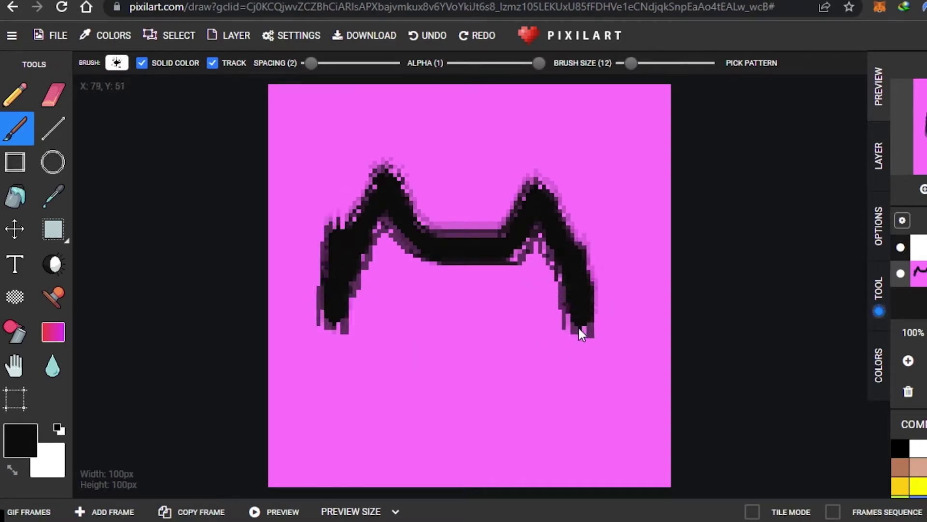
Step: Brush the sides of the cat's head down to the canvas's lower edge, add two eyes and fill in the ears
mouse_move(332, 316)
mouse_down()
mouse_move(332, 372)
mouse_move(358, 457)
mouse_move(384, 478)
mouse_up()
mouse_move(591, 320)
mouse_down()
mouse_move(584, 432)
mouse_move(518, 506)
mouse_up()
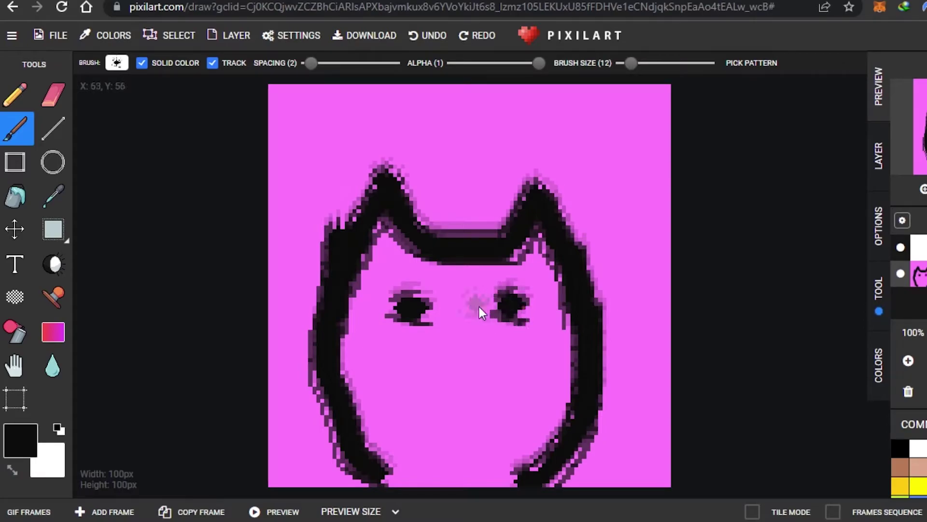
mouse_move(409, 250)
mouse_down()
mouse_move(535, 247)
mouse_move(563, 256)
mouse_up()
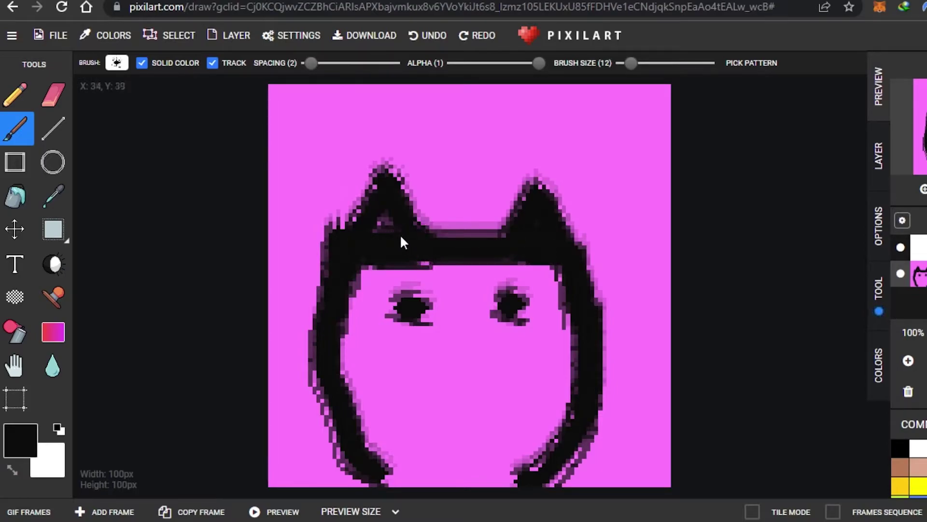
Step: Try a brushed nose between the cat's eyes with the spacing set to 0, and undo it
drag(310, 66, 303, 65)
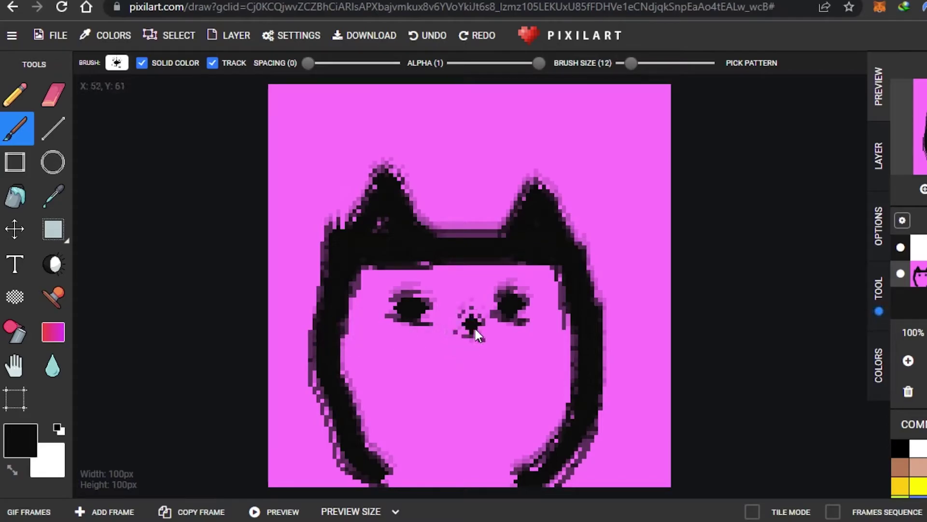
click(436, 36)
click(434, 36)
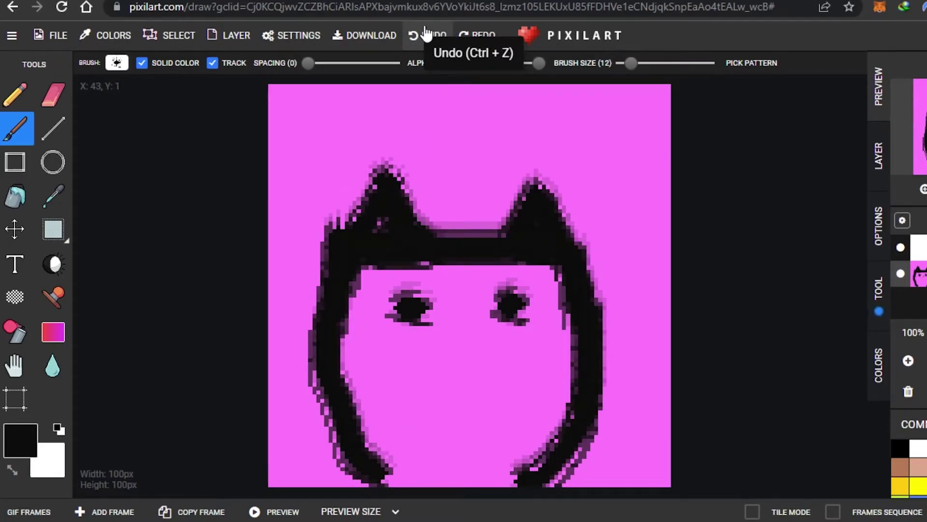
Step: Draw three thin black whiskers on each side of the cat's face with the Pencil tool at pixel size 1
click(18, 104)
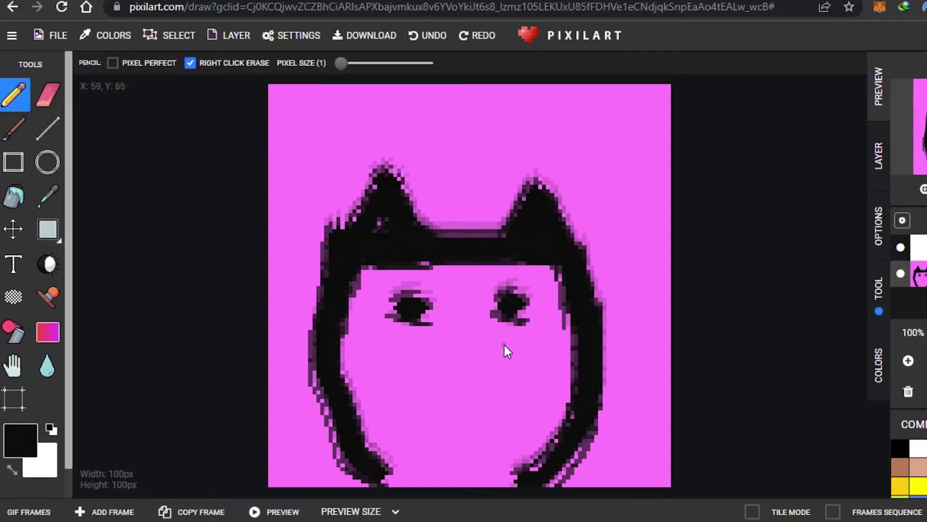
drag(494, 356, 645, 305)
drag(507, 373, 642, 360)
click(520, 396)
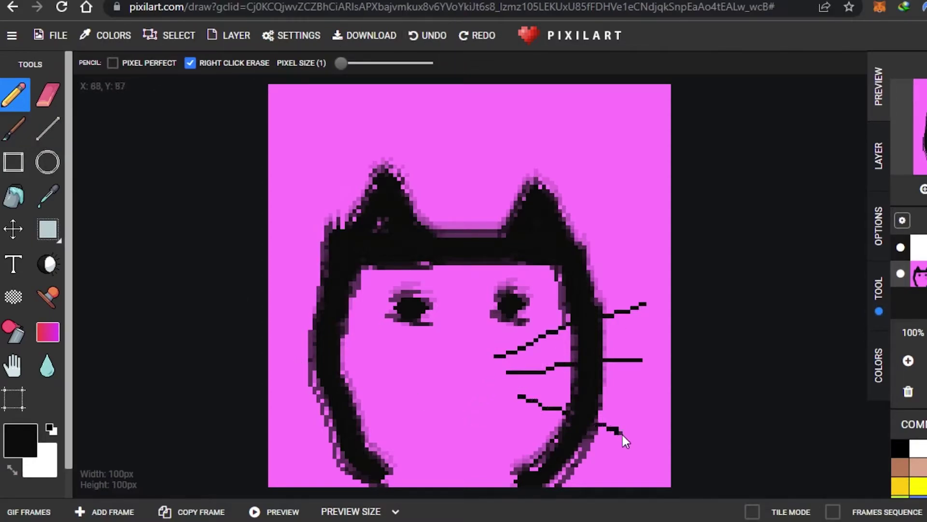
drag(404, 351, 288, 311)
drag(401, 388, 279, 380)
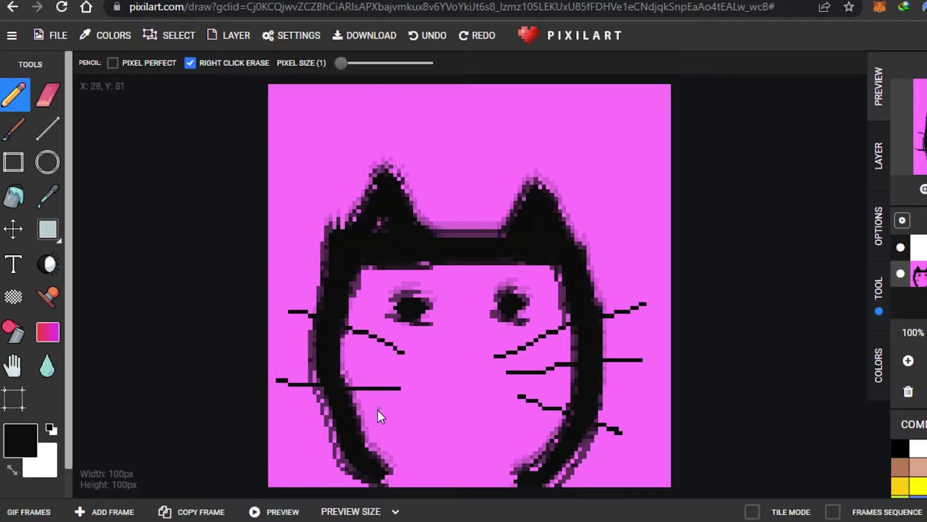
drag(404, 412, 305, 453)
Step: Draw the cat's nose with the Pencil, undo the round version, and redraw it boxy with a straight mouth below
drag(455, 356, 453, 356)
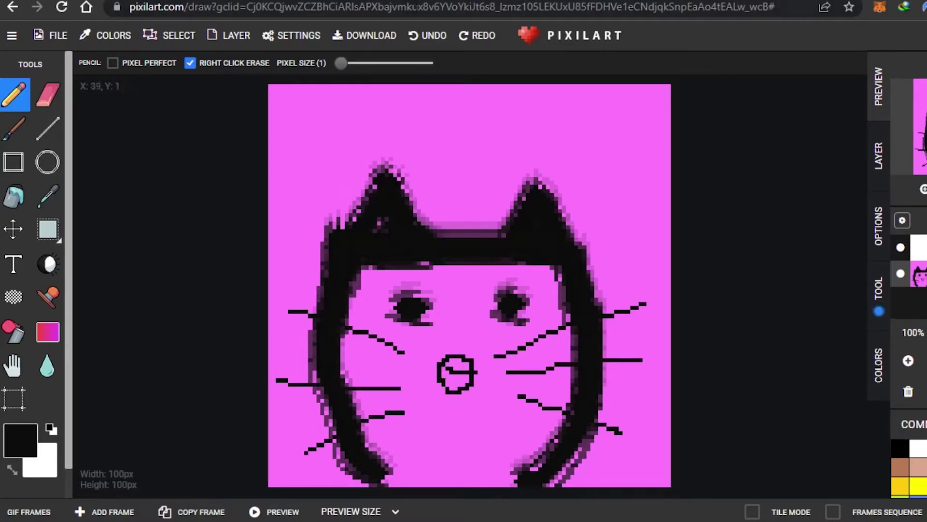
click(427, 36)
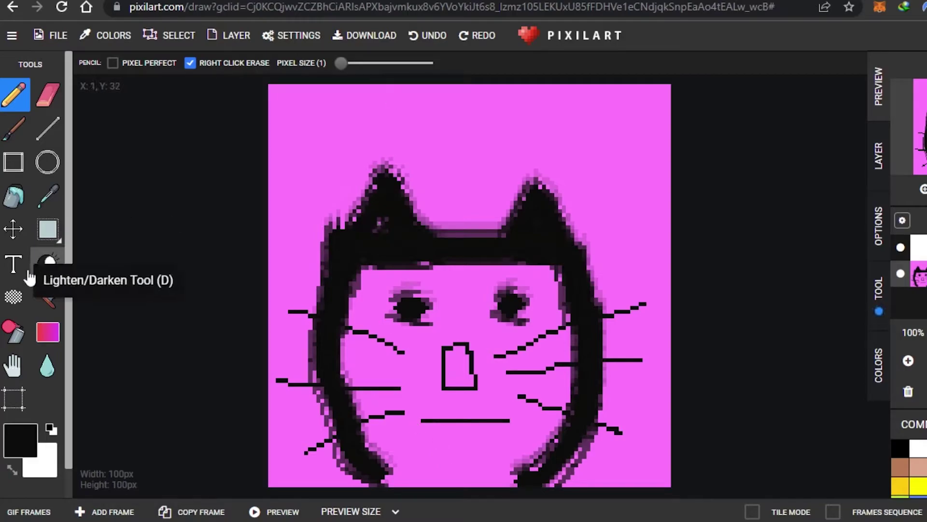
Step: Set the primary colour to a bright green and brush over the cat's inner ears and nose
click(19, 452)
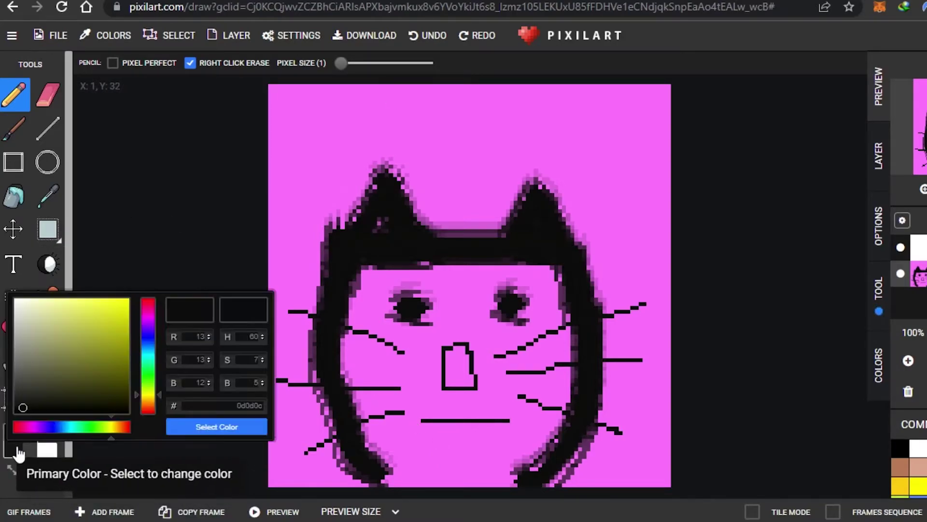
click(151, 313)
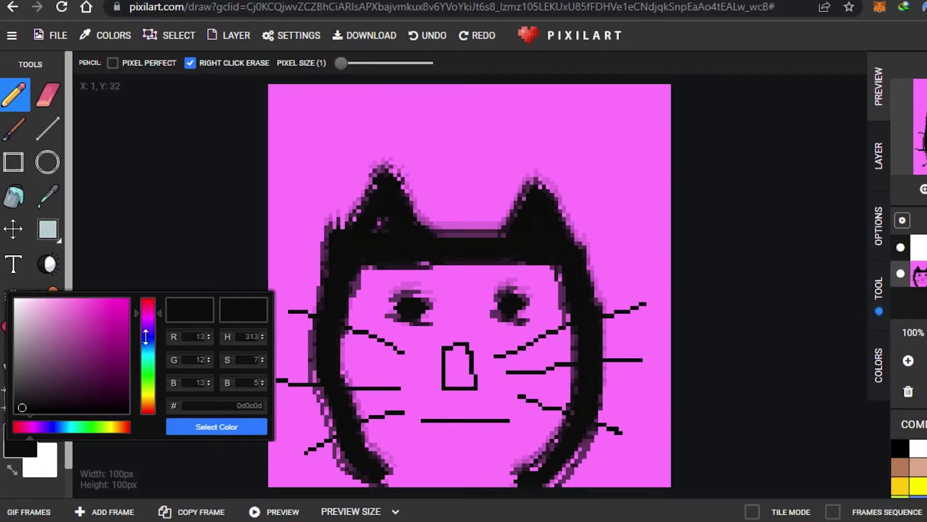
click(144, 363)
click(114, 317)
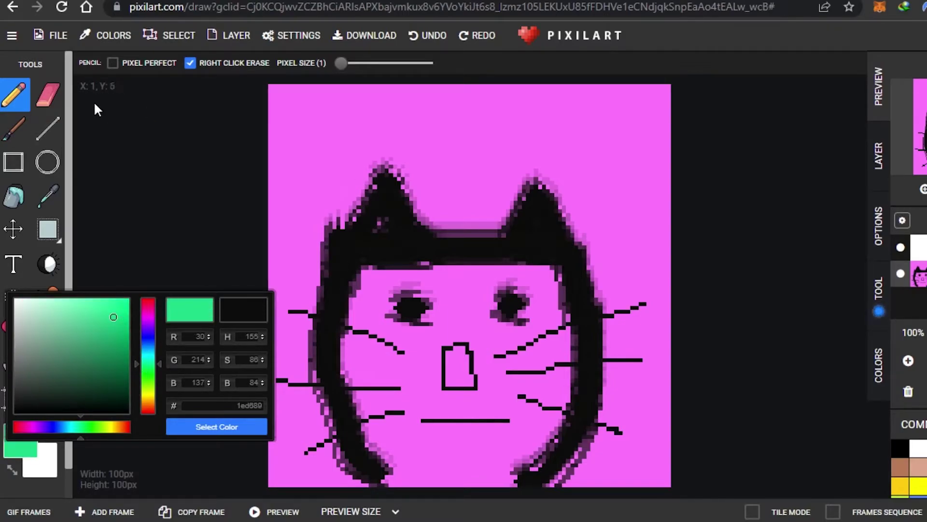
click(14, 128)
drag(382, 212, 393, 230)
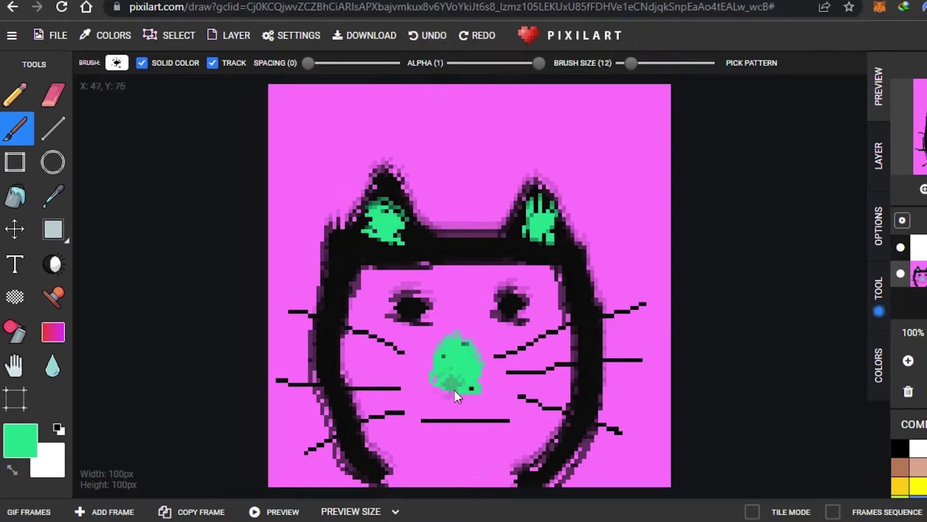
Step: Brush a darker pink over the cat's mouth and try pink strokes down the left side of its head, undoing the first
click(53, 94)
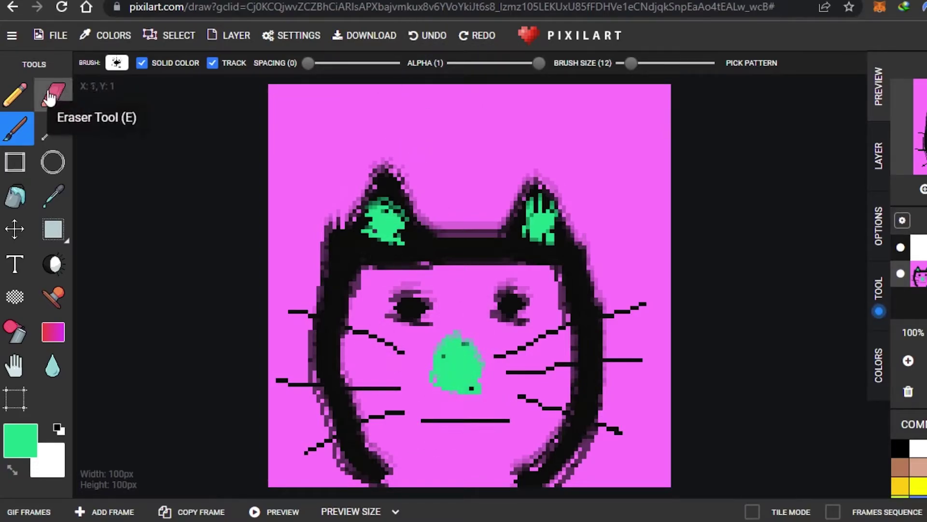
drag(426, 422, 512, 424)
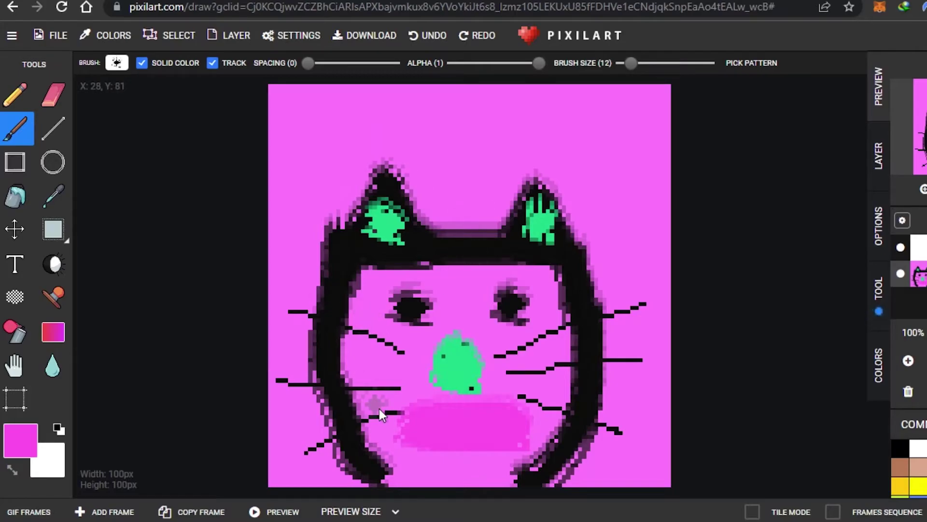
mouse_move(326, 288)
mouse_down()
mouse_move(336, 243)
mouse_move(327, 304)
mouse_move(331, 390)
mouse_move(332, 274)
mouse_move(337, 421)
mouse_up()
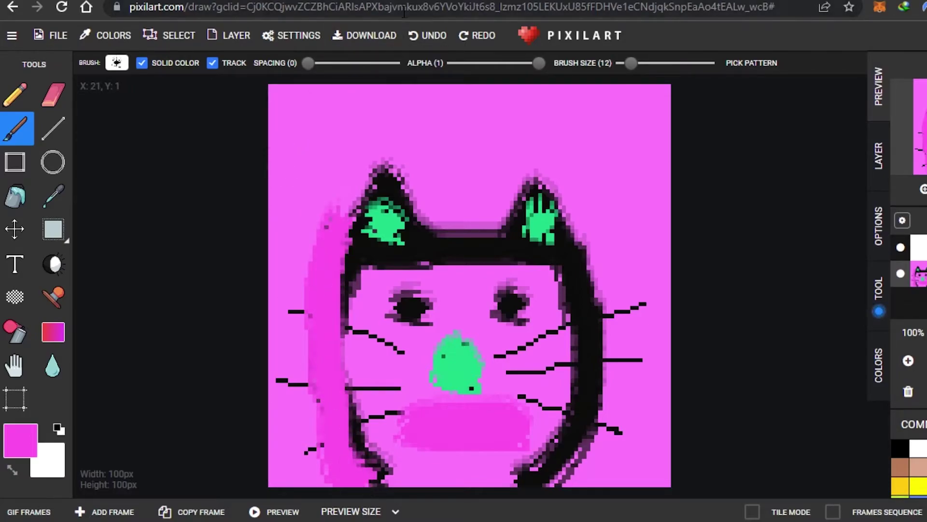
click(427, 36)
click(428, 35)
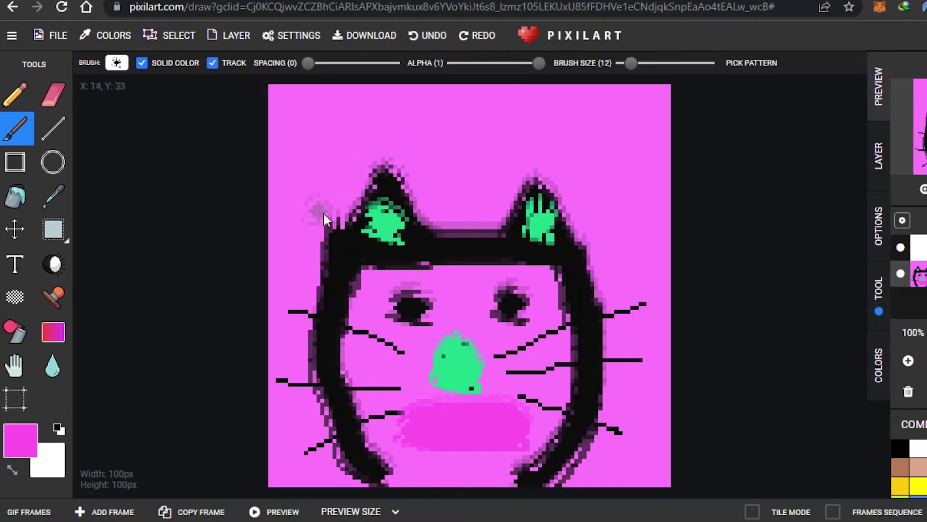
drag(315, 312, 324, 436)
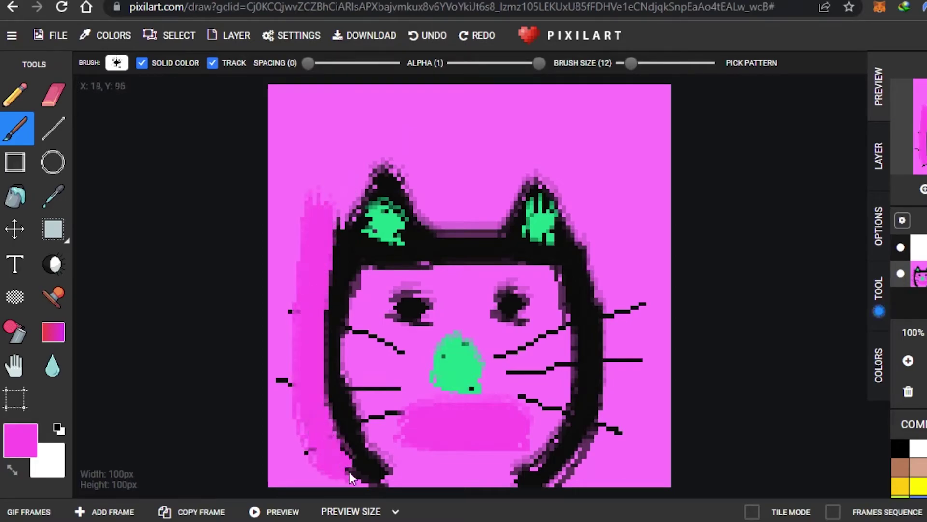
Step: Undo the pink and green strokes, mouth, nose, whiskers and ear filling, back to the cat's head outline and eyes
click(427, 33)
click(427, 33)
click(427, 32)
click(427, 33)
click(427, 33)
click(427, 33)
click(427, 33)
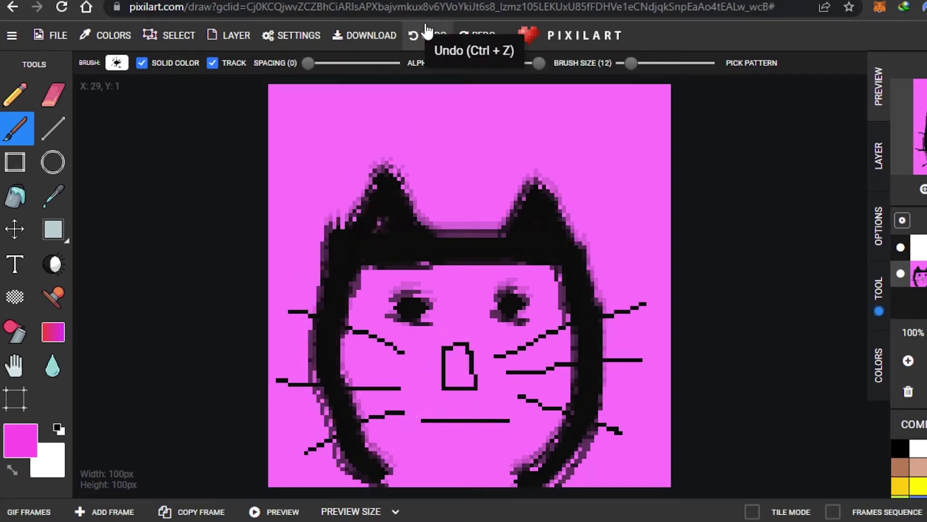
click(427, 33)
click(427, 33)
click(427, 32)
click(427, 32)
click(427, 33)
click(427, 33)
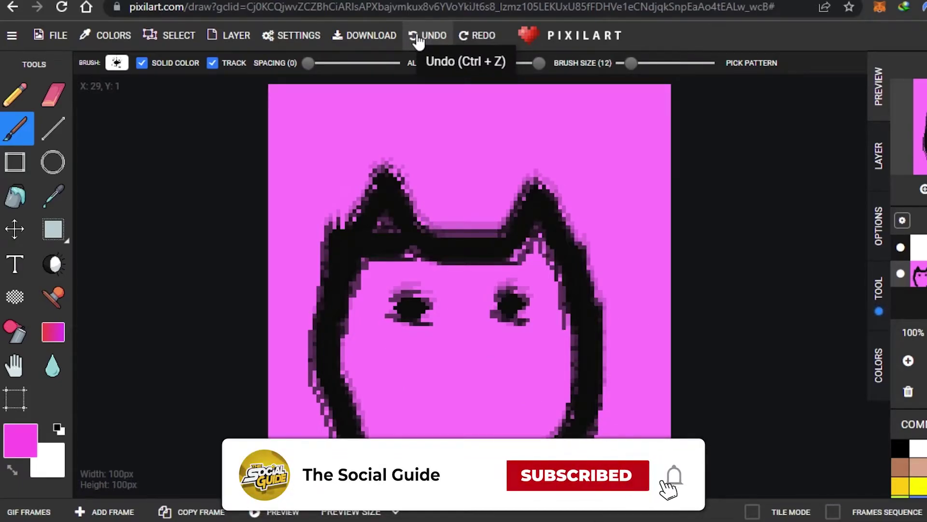
click(400, 317)
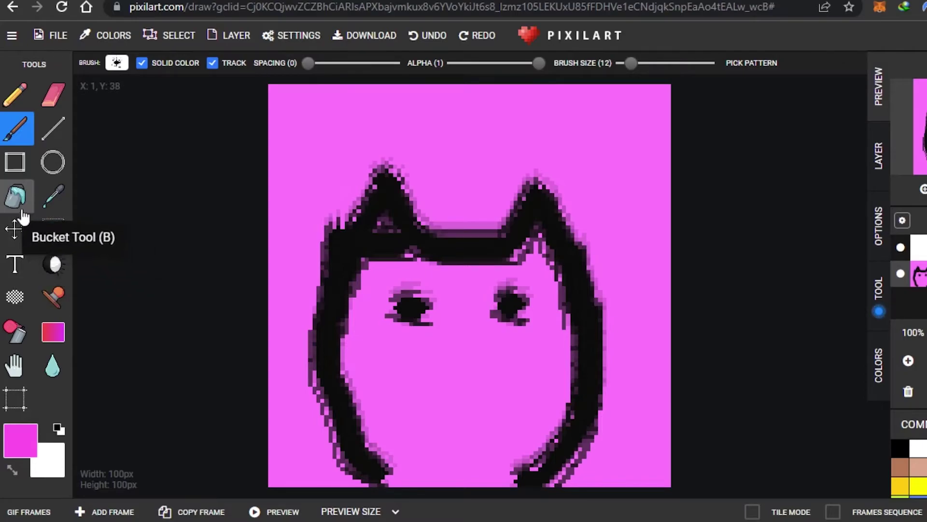
Step: Draw a pink circle beside the cat's left ear and, with the default black, a wide flat ellipse above the ears
click(55, 178)
drag(343, 156, 271, 236)
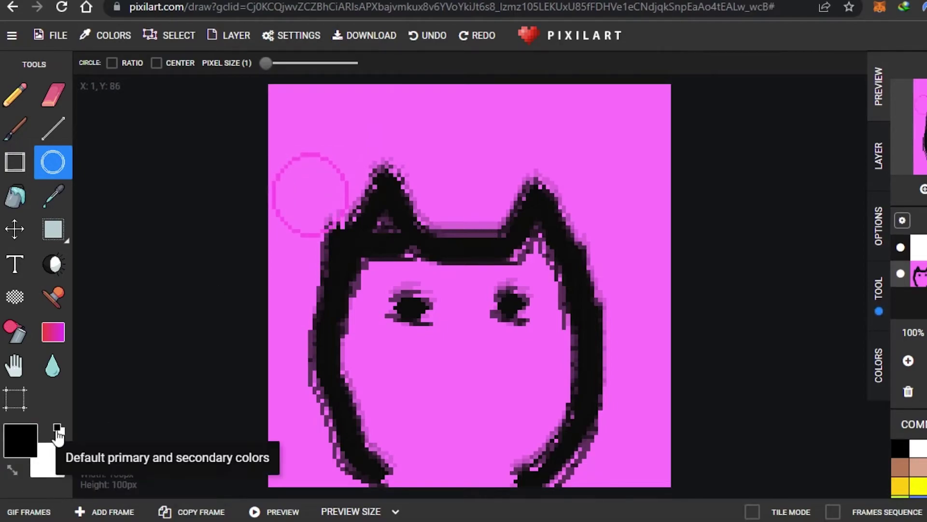
click(58, 429)
drag(382, 147, 554, 116)
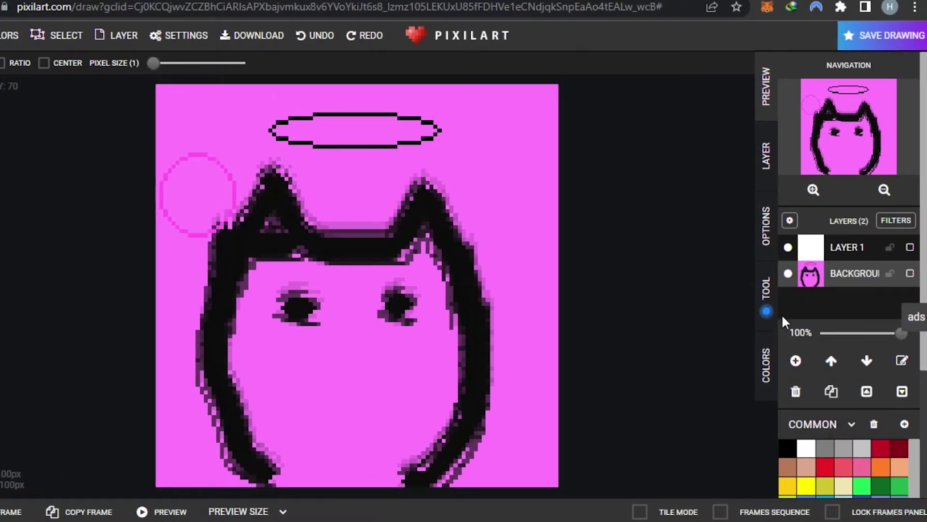
click(910, 273)
click(910, 274)
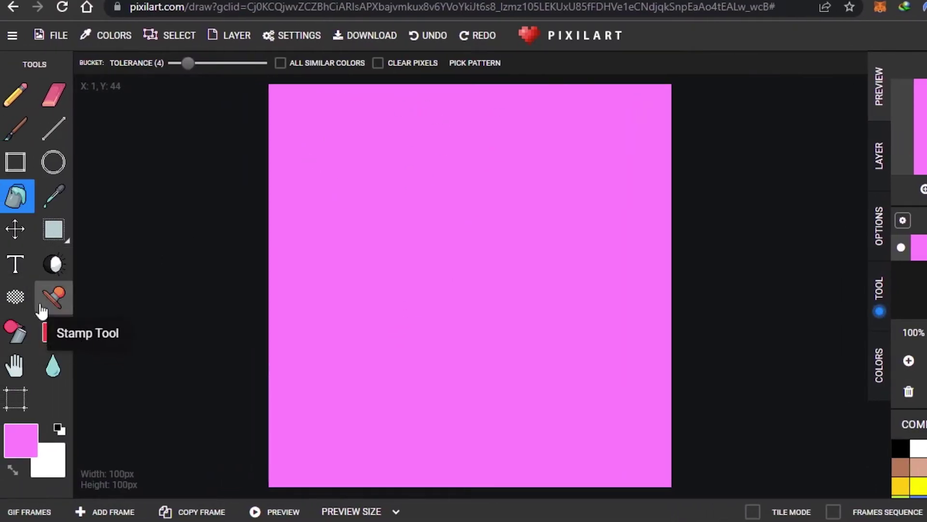
Step: Browse the popular, new, favorite and private collections of the stamp gallery
click(54, 296)
click(212, 188)
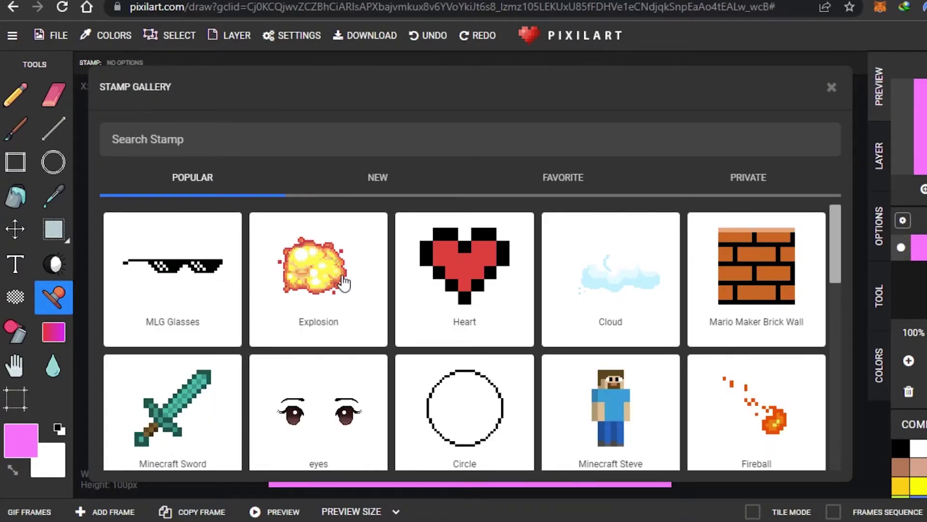
drag(843, 255, 833, 222)
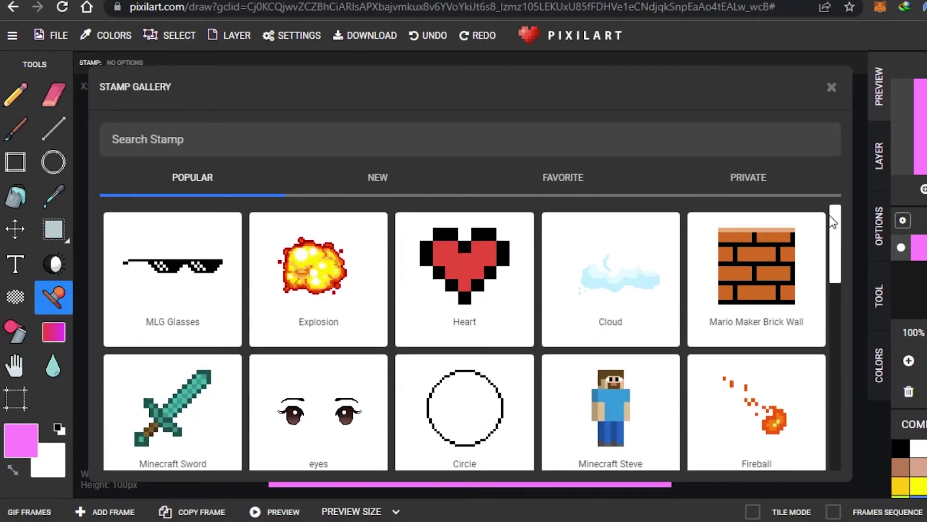
click(378, 177)
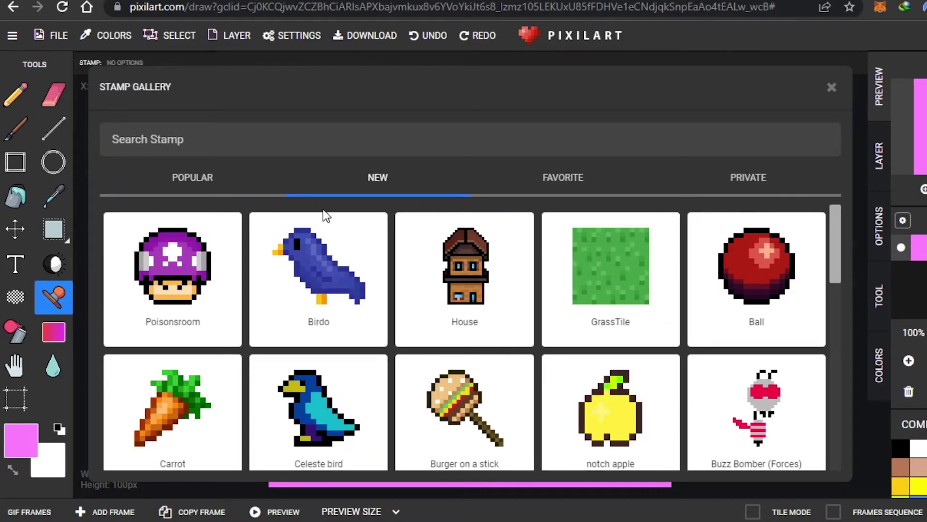
drag(833, 241, 838, 435)
click(559, 177)
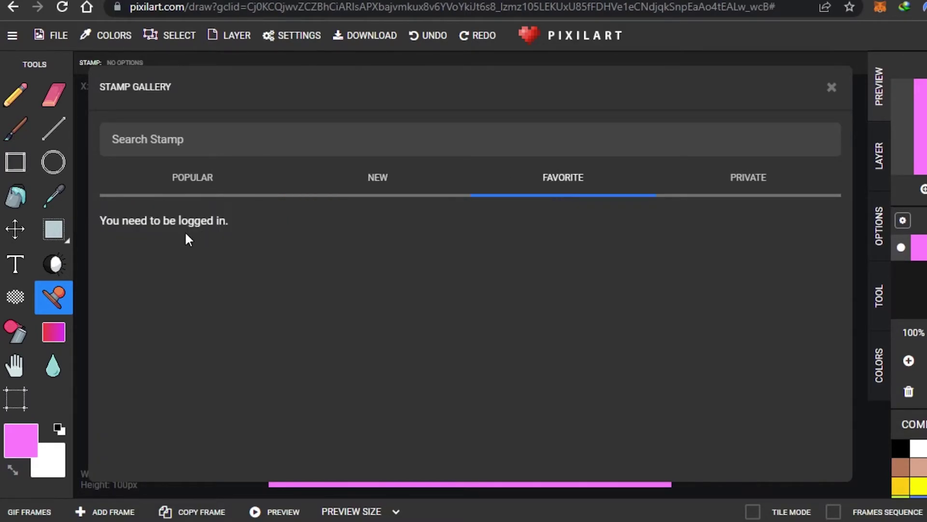
click(735, 178)
Step: Place the popular Minecraft Steve stamp on the canvas and enlarge it to 41 by 74 pixels, reaching the canvas's lower edge
click(189, 187)
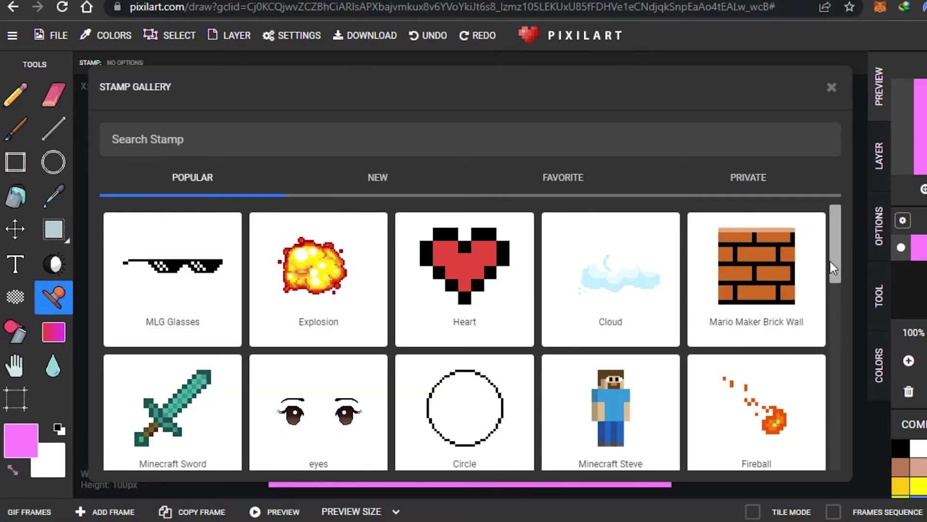
drag(837, 232, 833, 259)
click(554, 402)
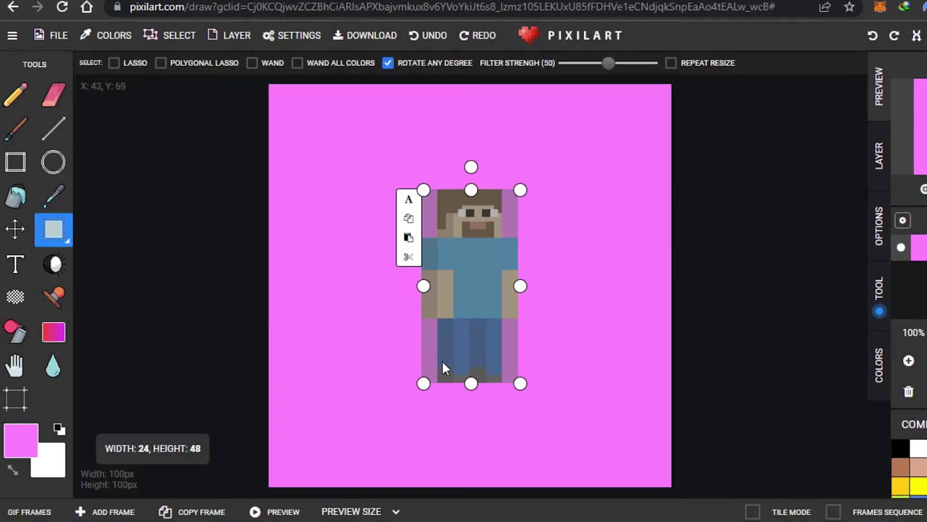
drag(423, 383, 354, 487)
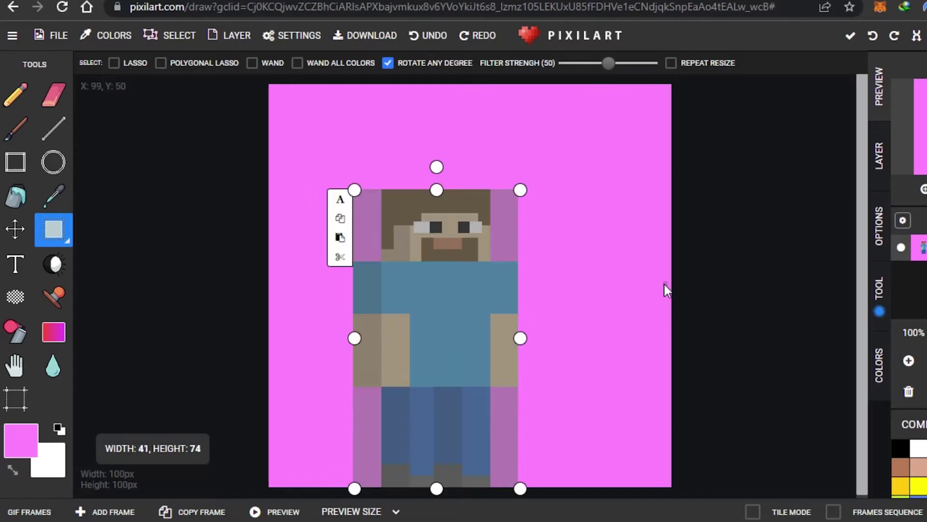
click(740, 253)
drag(421, 344, 478, 351)
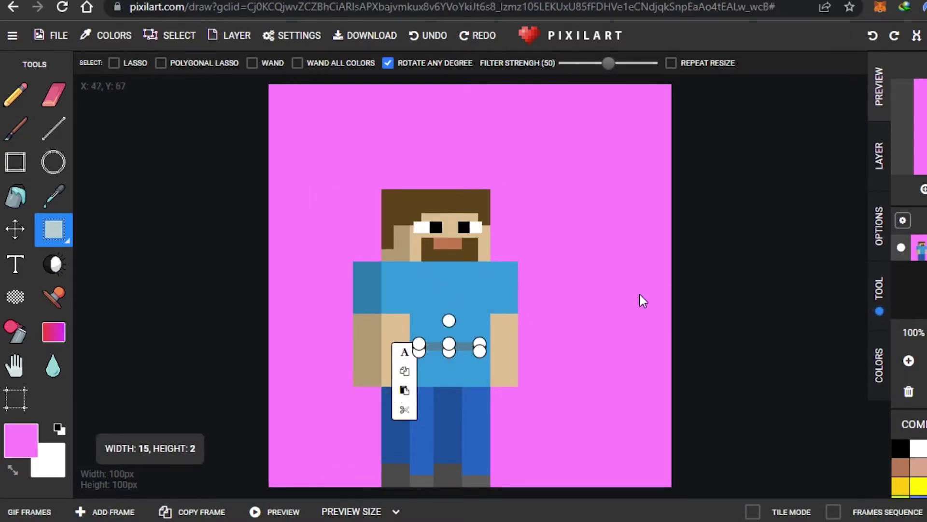
click(405, 290)
Step: Add the Minecraft Sword stamp at 26 by 24 pixels, with its handle in Steve's right-side hand
click(52, 297)
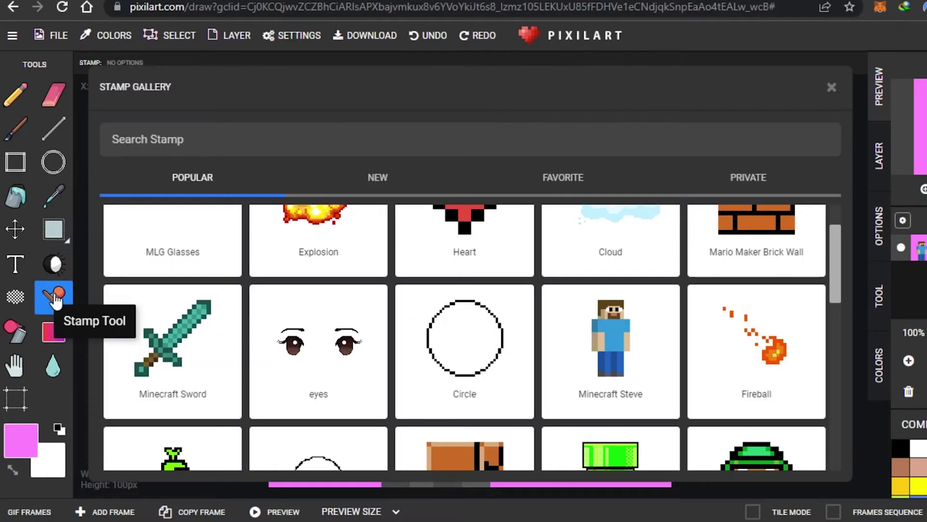
click(191, 378)
drag(513, 288, 594, 324)
drag(617, 259, 593, 290)
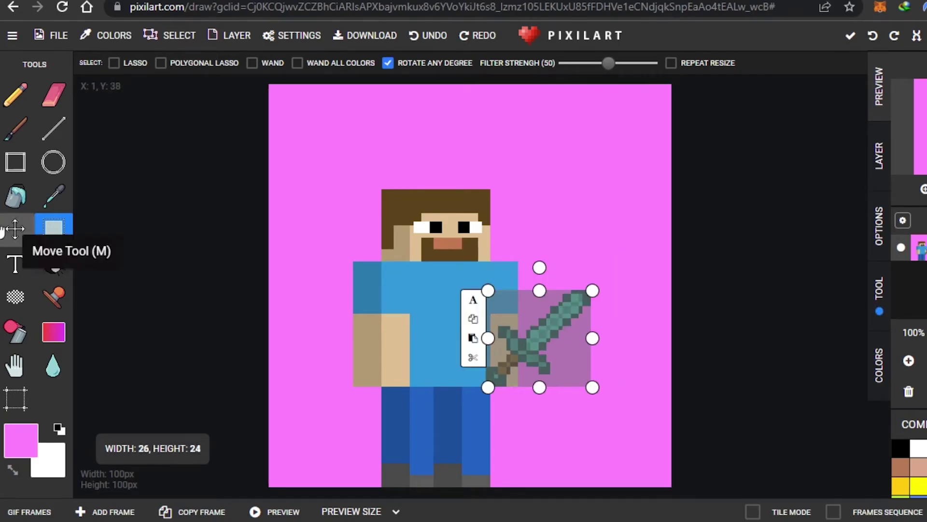
Step: Add the Fireball stamp, resize it to 49 by 21 pixels and move it into the canvas's upper-left corner
click(53, 297)
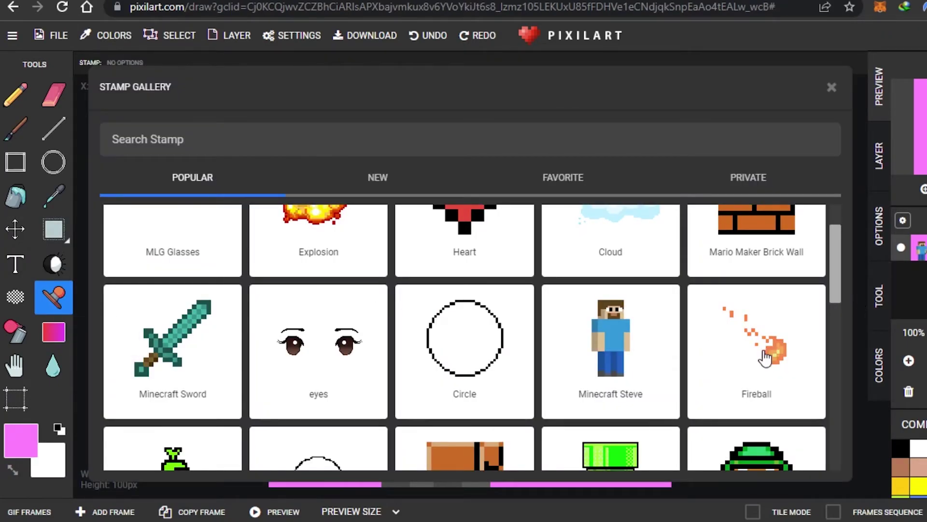
click(765, 358)
drag(495, 298, 435, 209)
drag(552, 110, 348, 100)
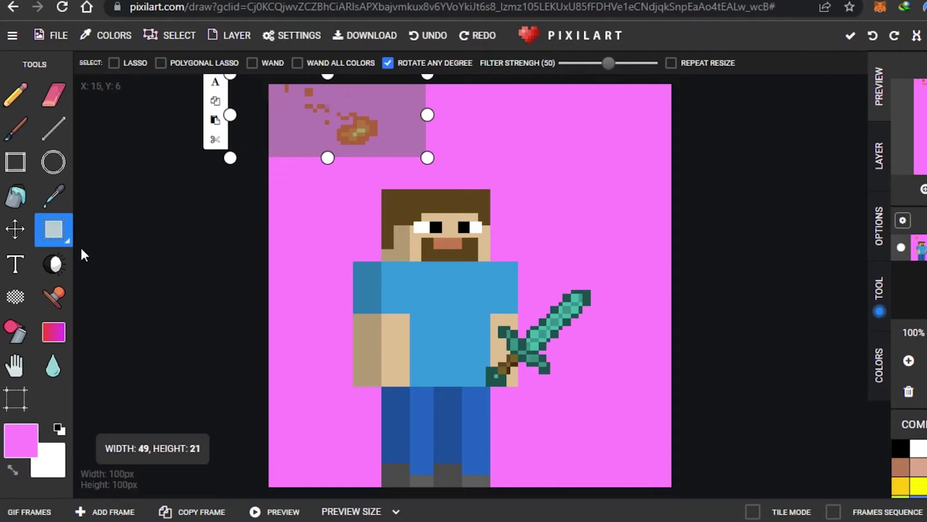
Step: Add the Cloud stamp, shrink it to 53 by 25 pixels and move it into the canvas's upper-right corner
click(54, 297)
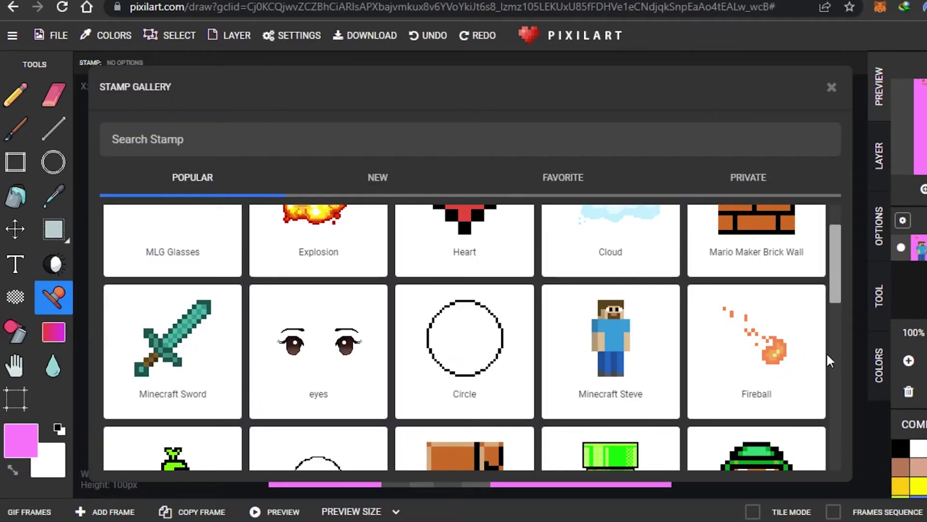
drag(835, 227, 835, 200)
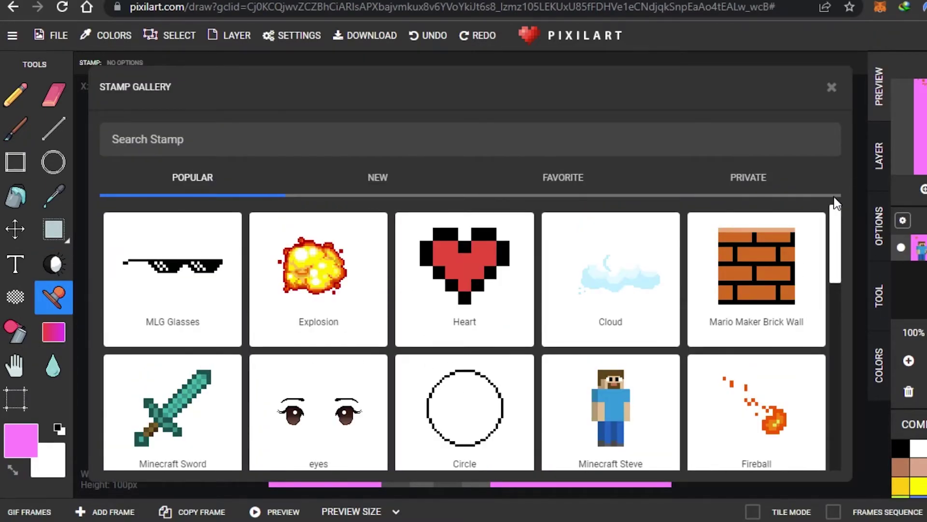
click(604, 269)
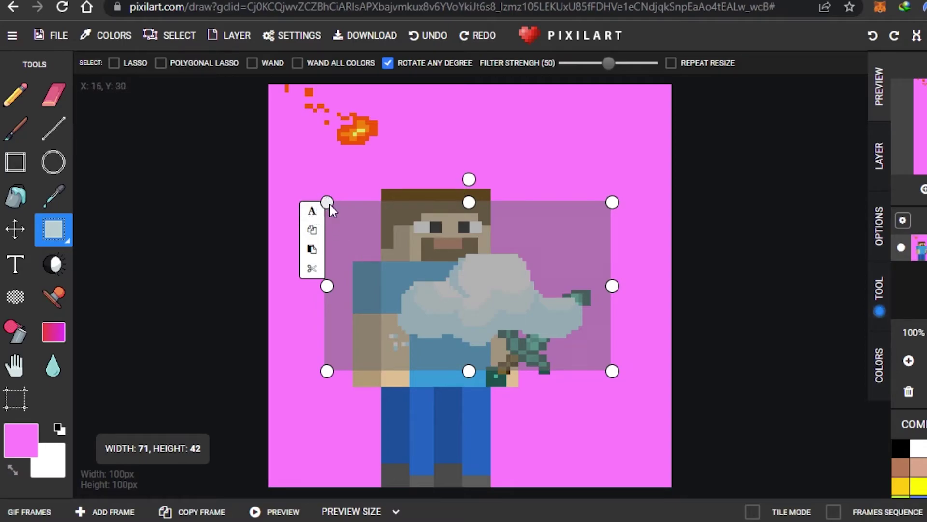
drag(394, 267, 569, 85)
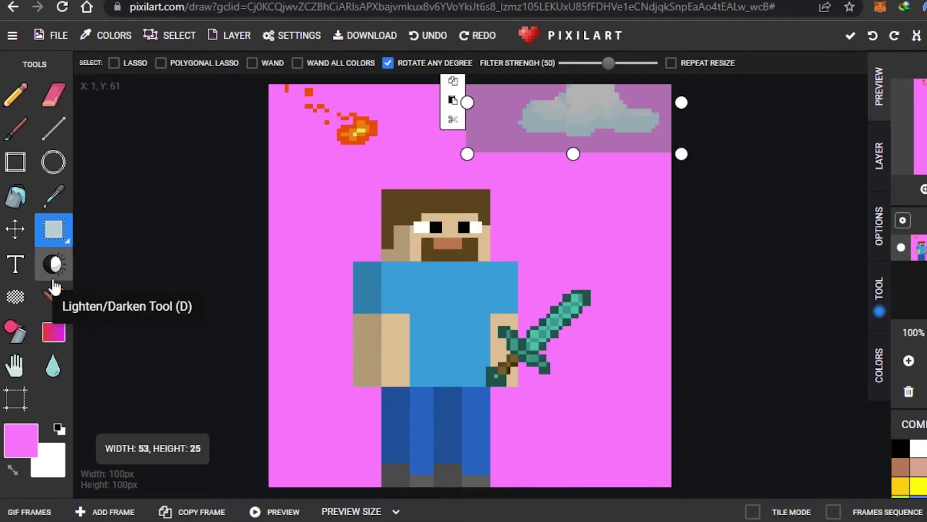
Step: Add a second Cloud stamp, reduce it to 42 by 20 pixels and position it between the fireball and the first cloud
click(54, 264)
key(ctrl+z)
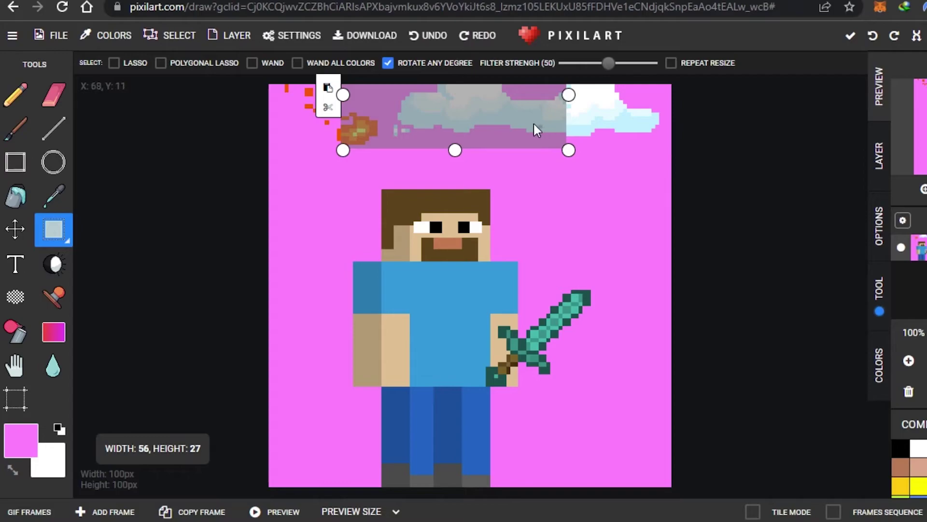
drag(343, 95, 366, 96)
drag(517, 110, 545, 157)
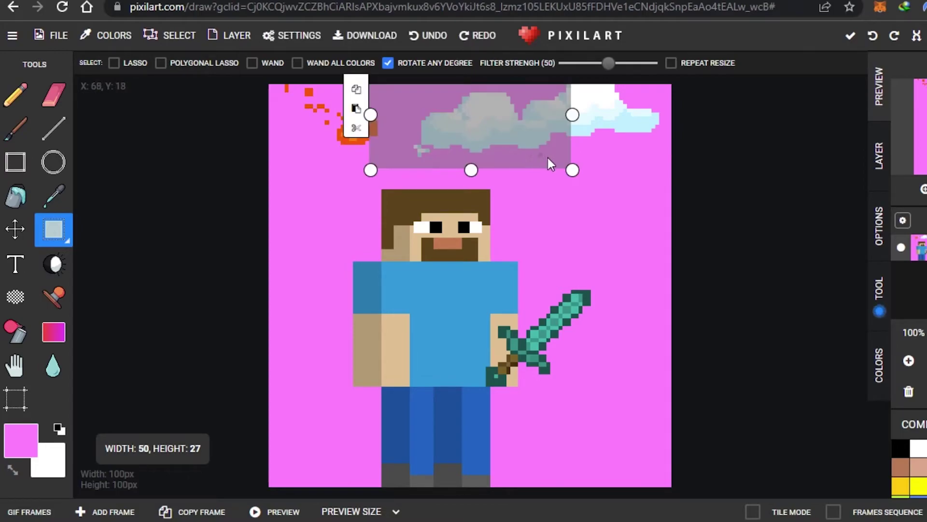
key(ctrl+z)
key(ctrl+z)
key(ctrl+z)
key(ctrl+z)
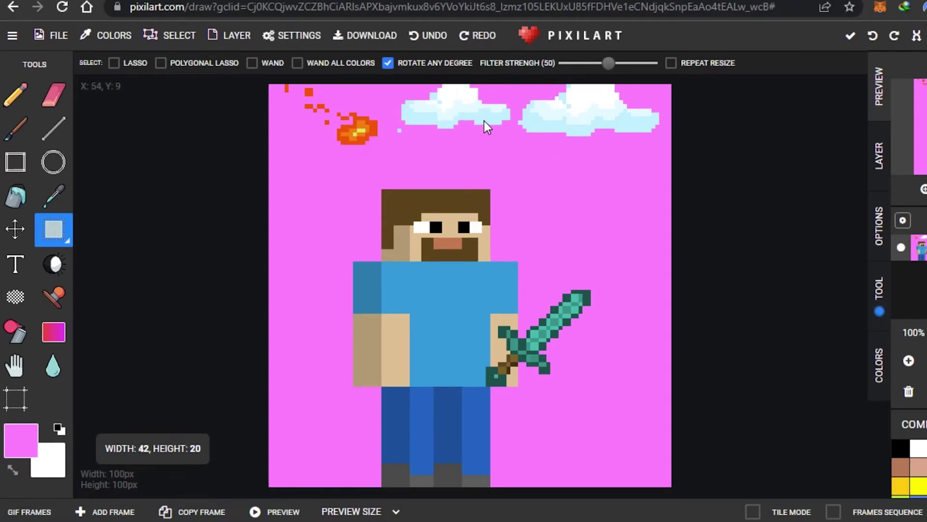
key(ctrl+z)
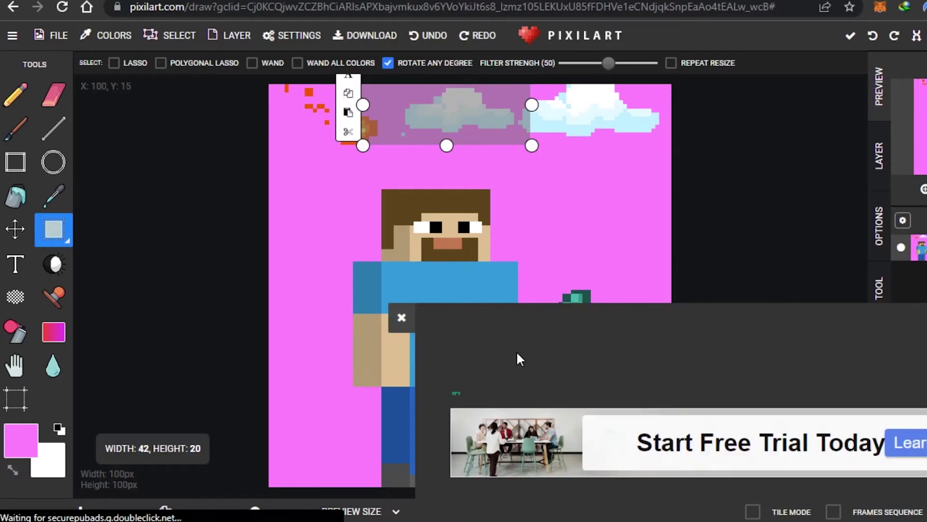
Step: Try the MLG Glasses stamp at a reduced size over Steve's face, and undo its placement
click(55, 308)
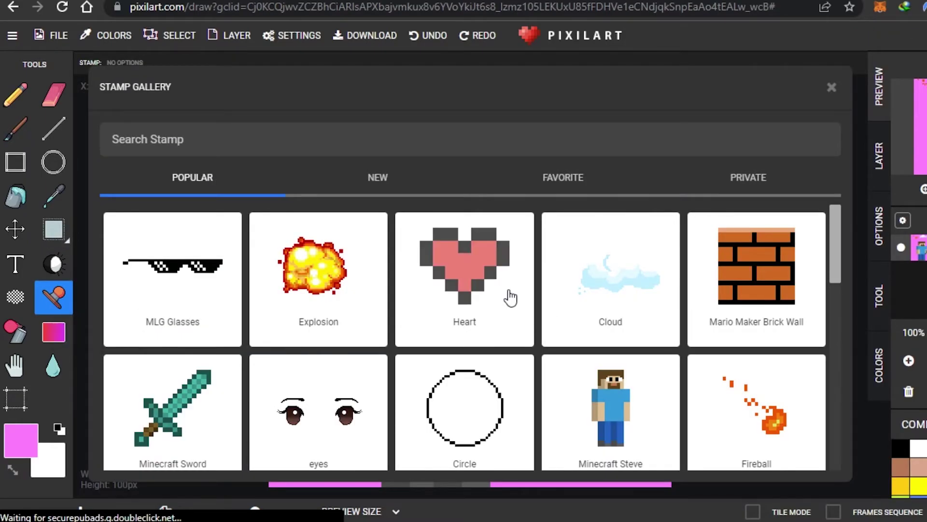
drag(835, 244, 843, 159)
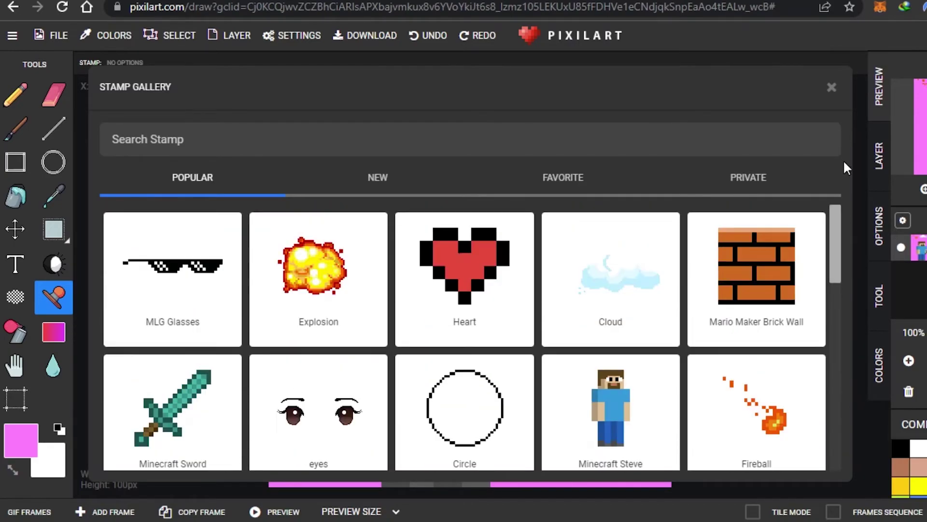
click(160, 312)
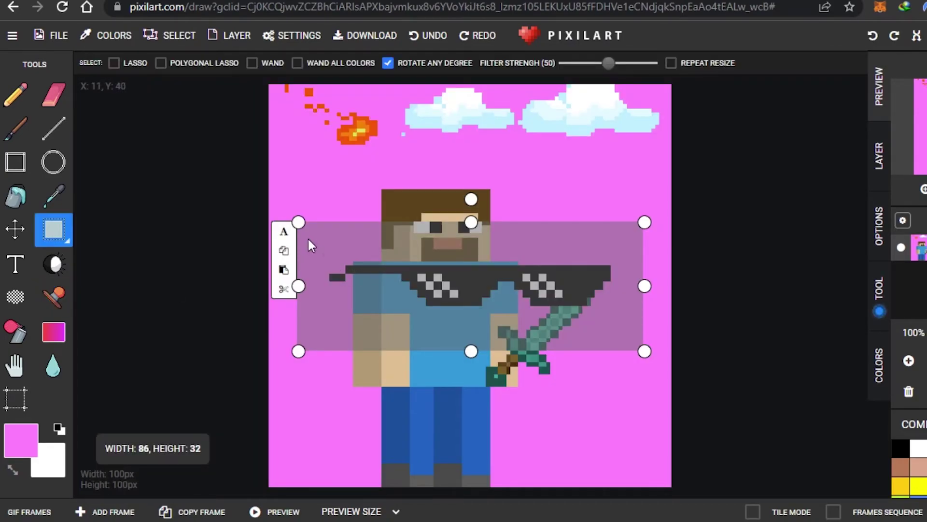
drag(298, 223, 456, 234)
click(532, 303)
click(709, 193)
click(778, 227)
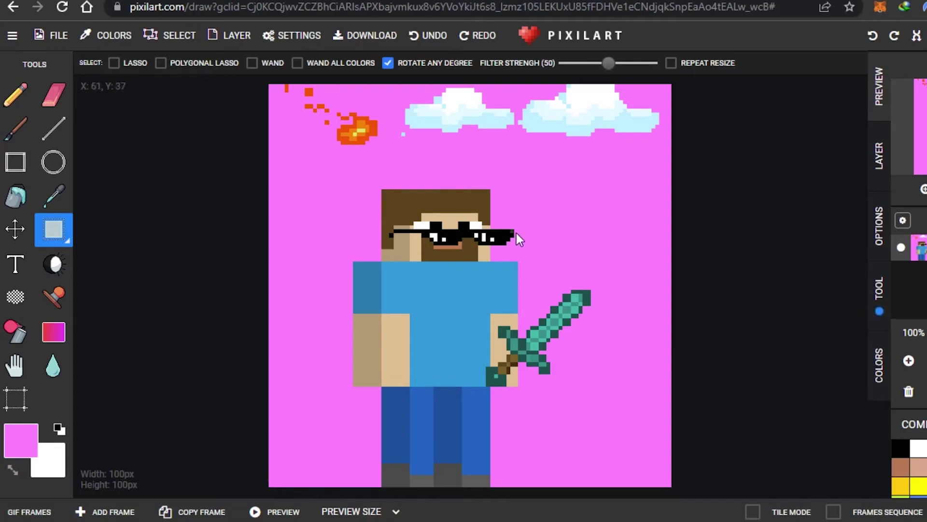
click(427, 35)
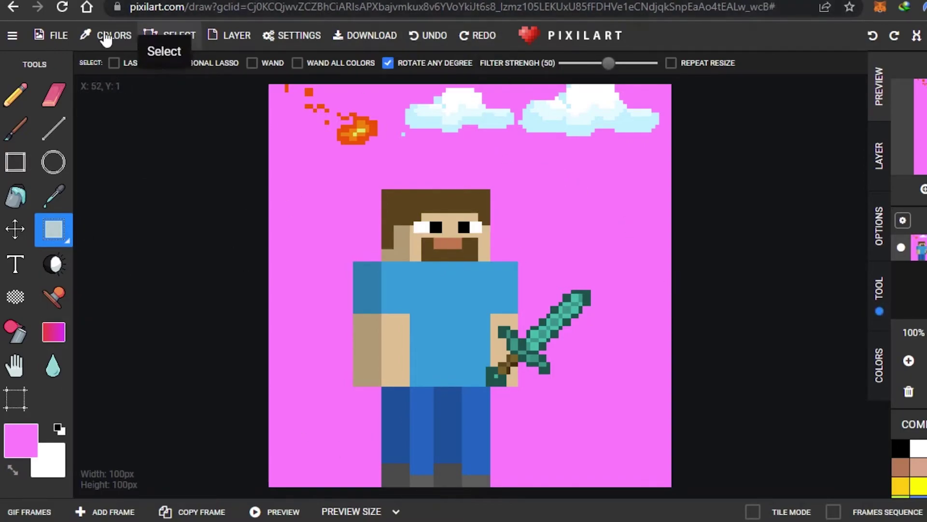
Step: Save the Minecraft artwork as a .pixil file with the filename nft
click(60, 41)
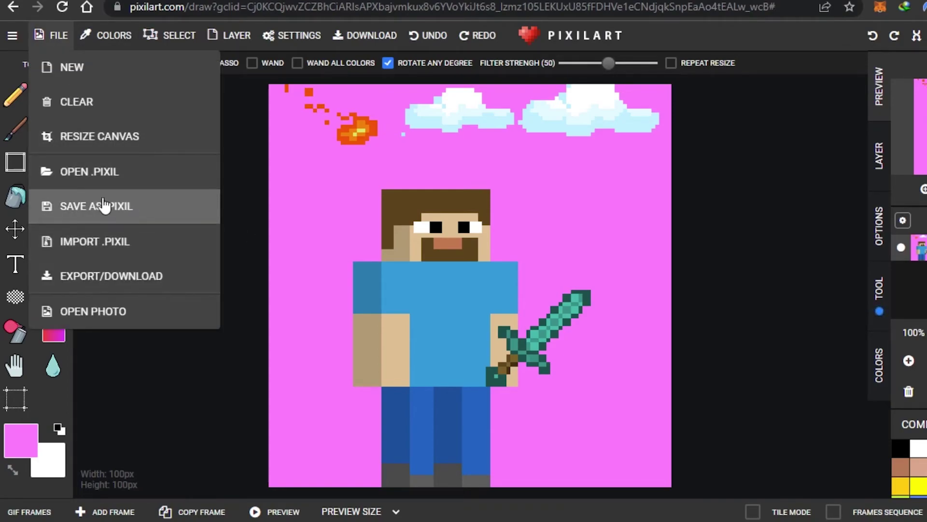
click(83, 205)
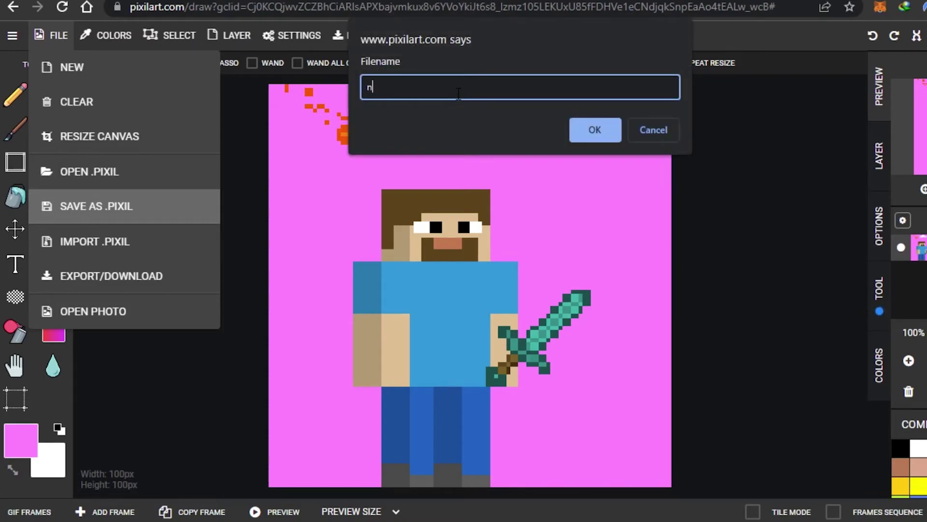
text(nft)
click(593, 130)
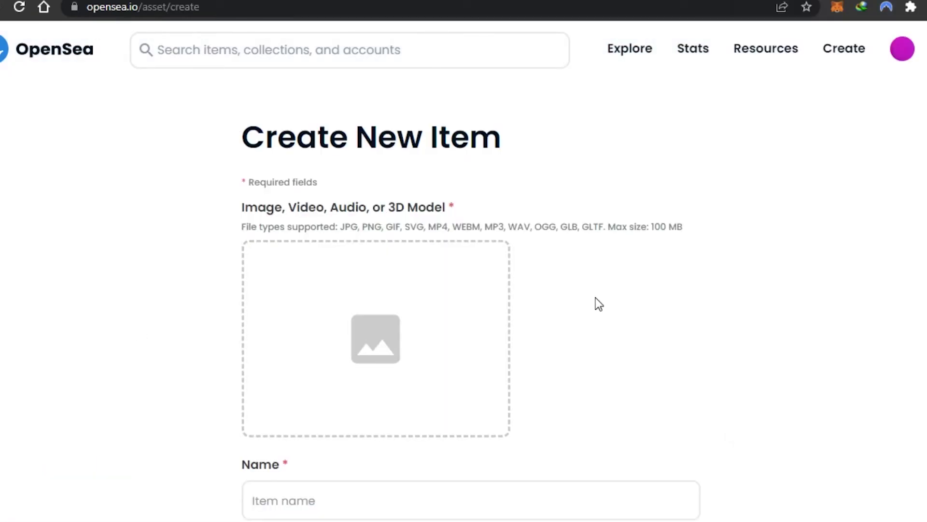
Step: Switch to OpenSea and examine the Create New Item form, including its media upload, collection, properties, levels, stats and unlockable content options
scroll(471, 295, down, 20)
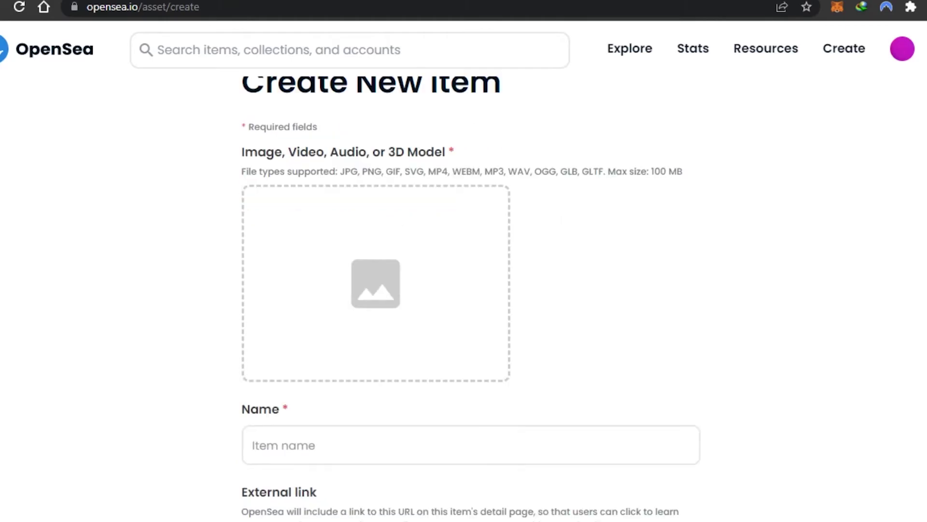
scroll(471, 295, up, 15)
scroll(665, 231, up, 5)
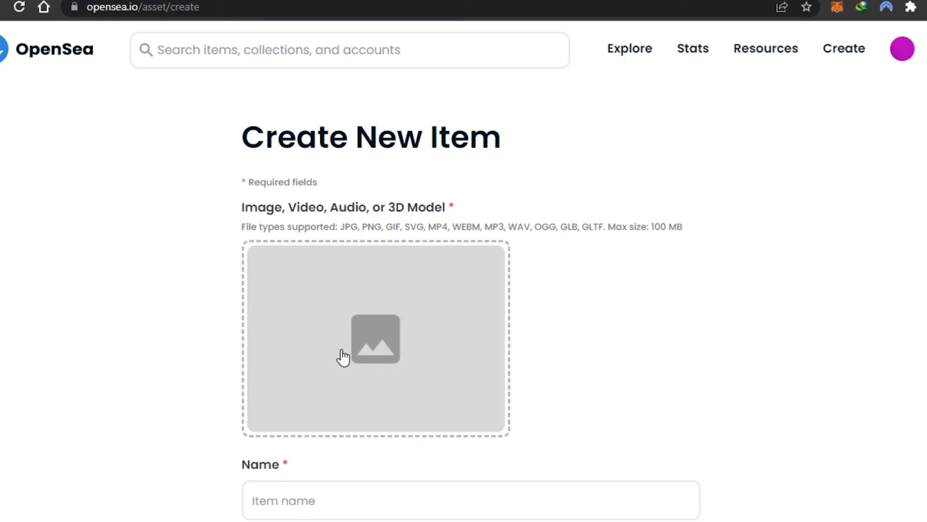
click(341, 349)
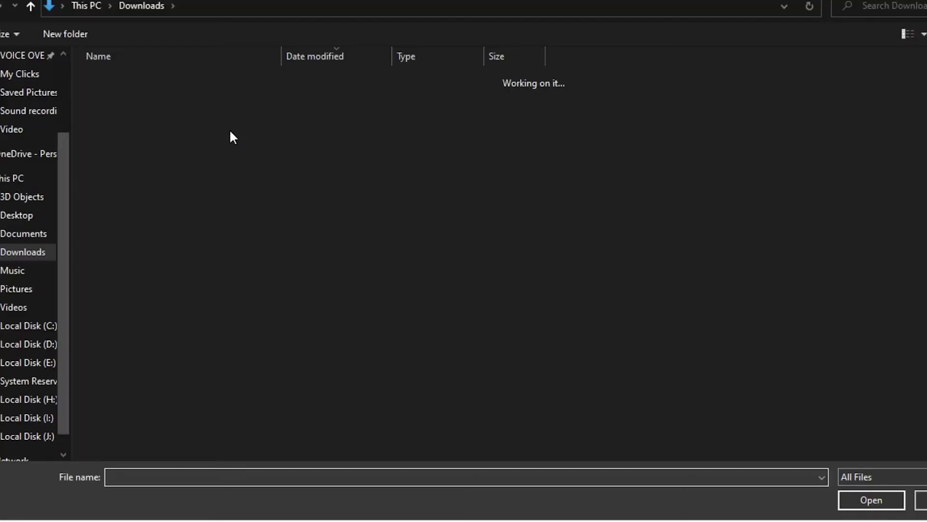
key(Escape)
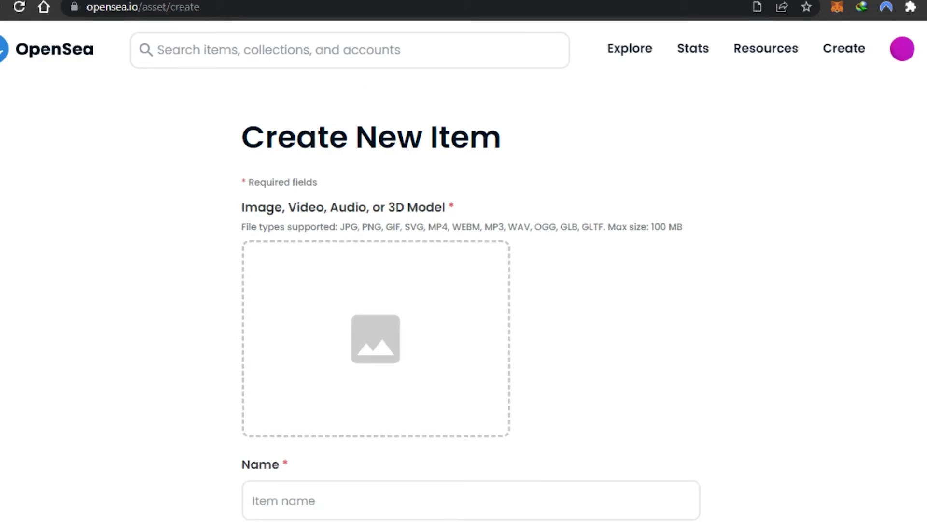
scroll(471, 299, down, 10)
scroll(459, 190, down, 3)
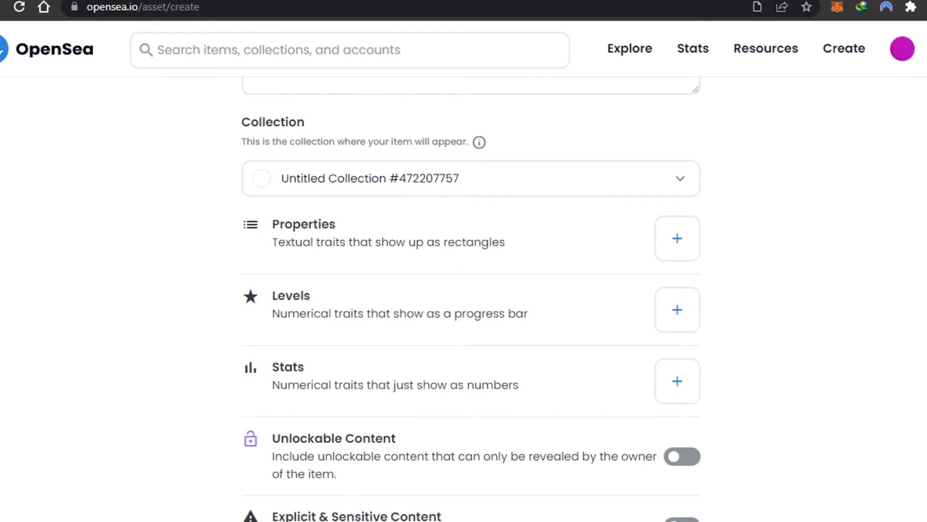
scroll(471, 300, down, 8)
scroll(471, 299, up, 20)
scroll(471, 300, up, 4)
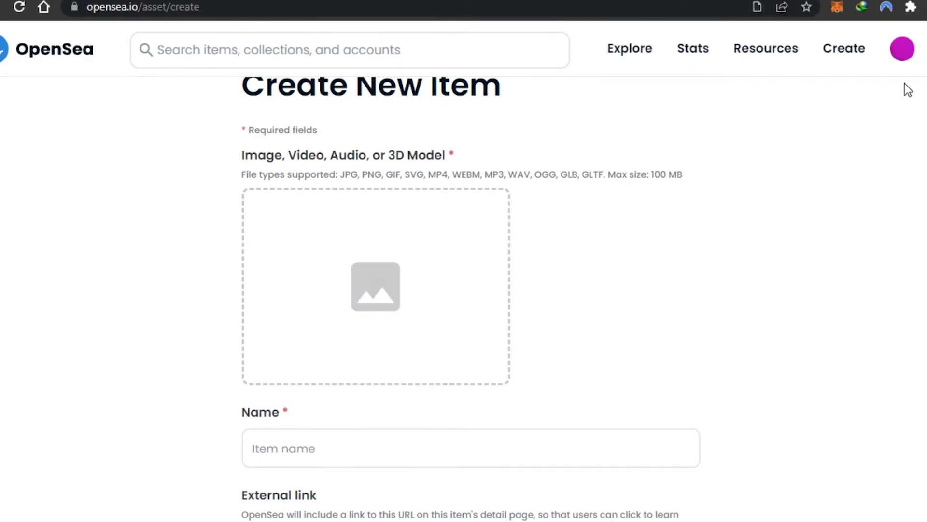
Step: View the collected items in the OpenSea account profile, briefly opening the pixel man item and returning to the collection
click(902, 49)
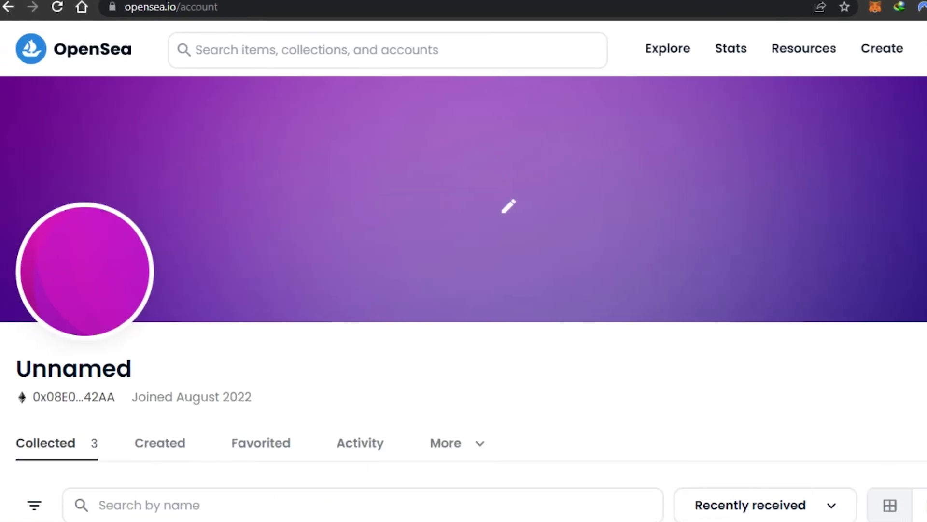
scroll(464, 290, down, 6)
scroll(691, 262, down, 1)
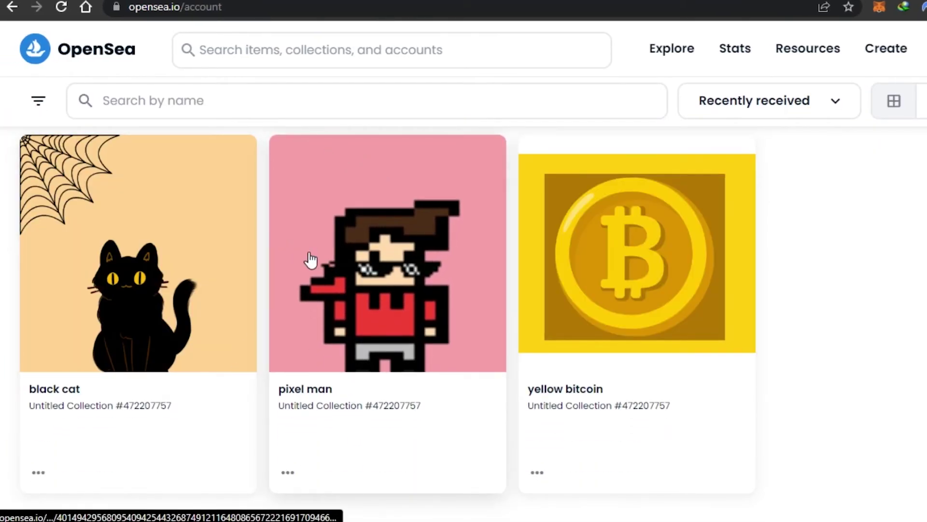
click(361, 318)
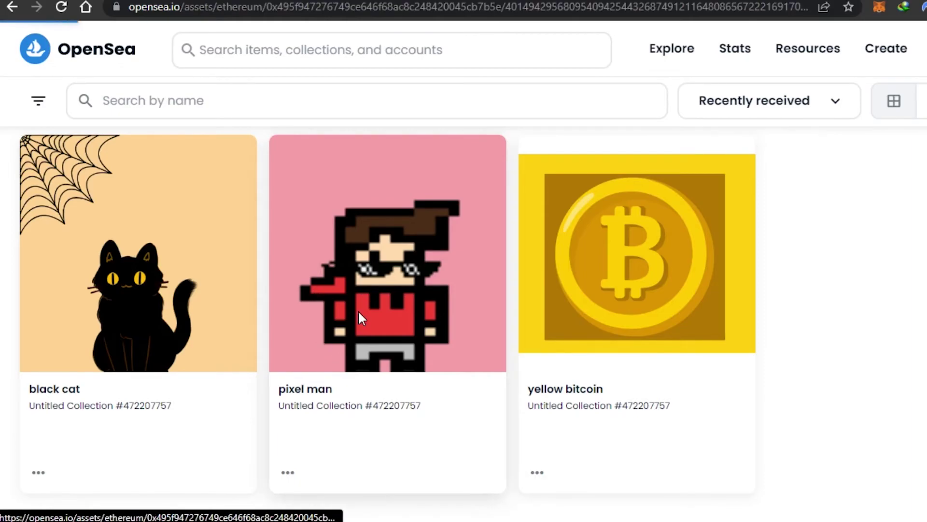
key(alt+Left)
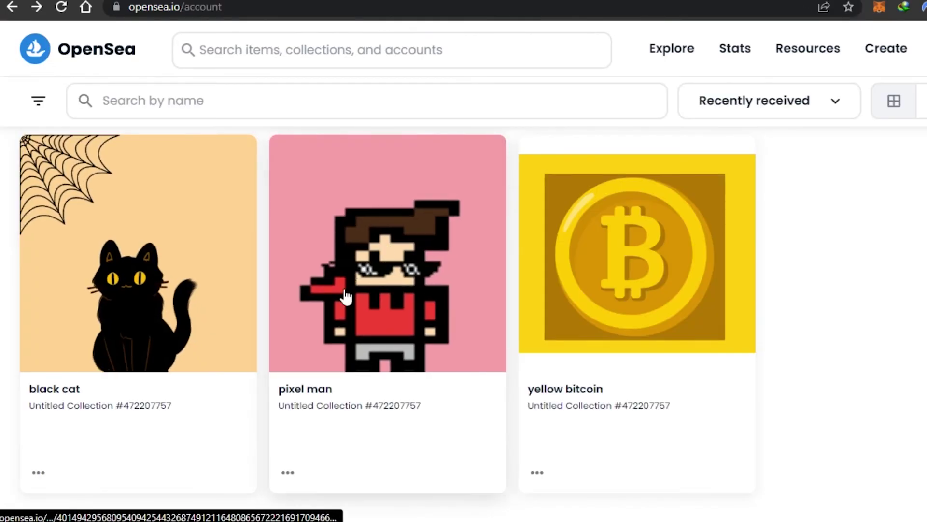